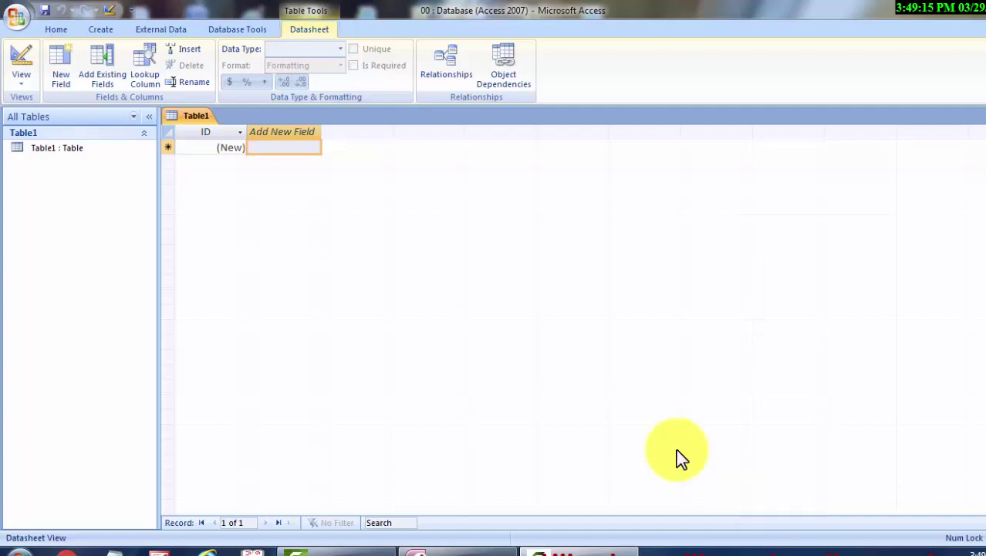
Switch the new table to Design View, saving it as 'umbrella'.
click(22, 79)
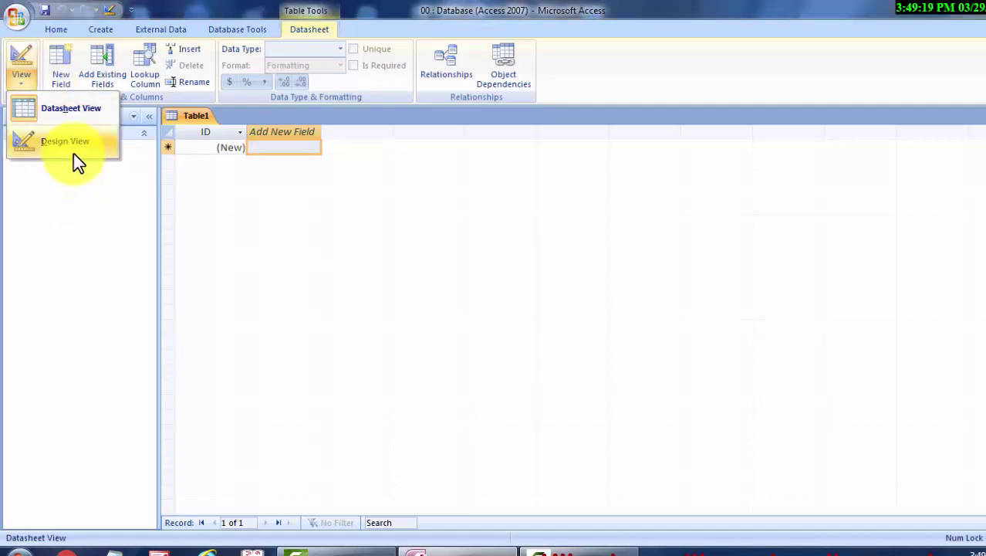
click(74, 150)
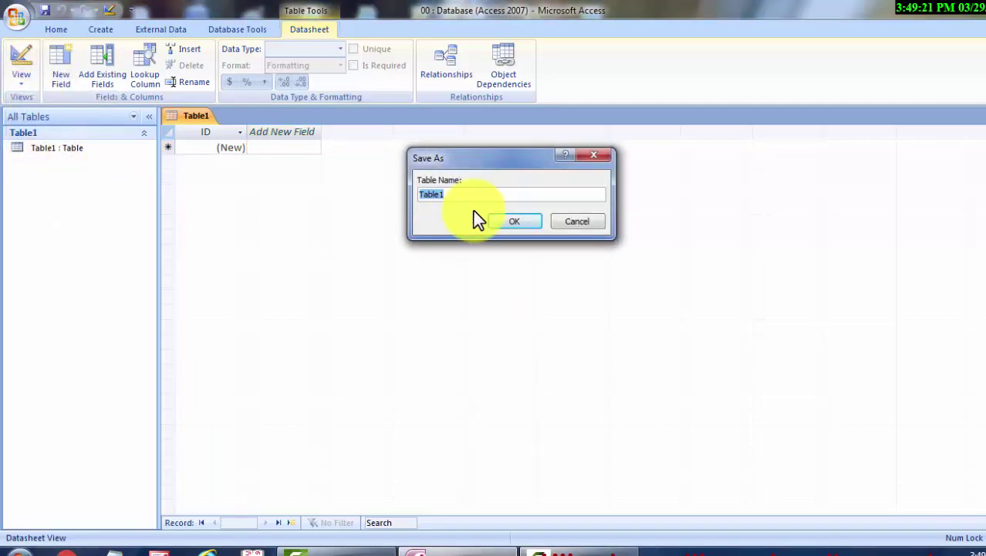
key(BackSpace)
text(um)
text(brella)
key(Return)
text(Rollnumber)
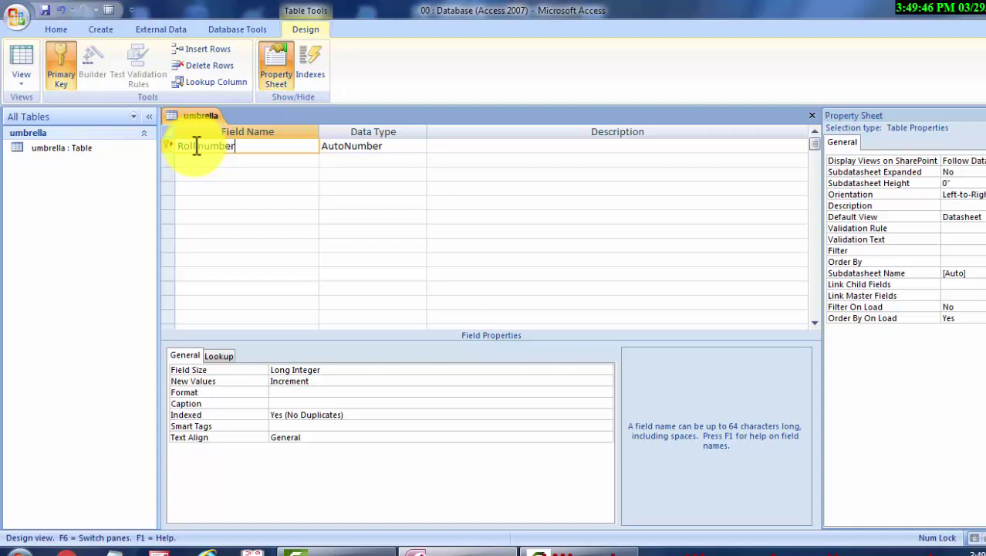
Add a Name text field, dismissing the reserved-word warning.
key(Tab)
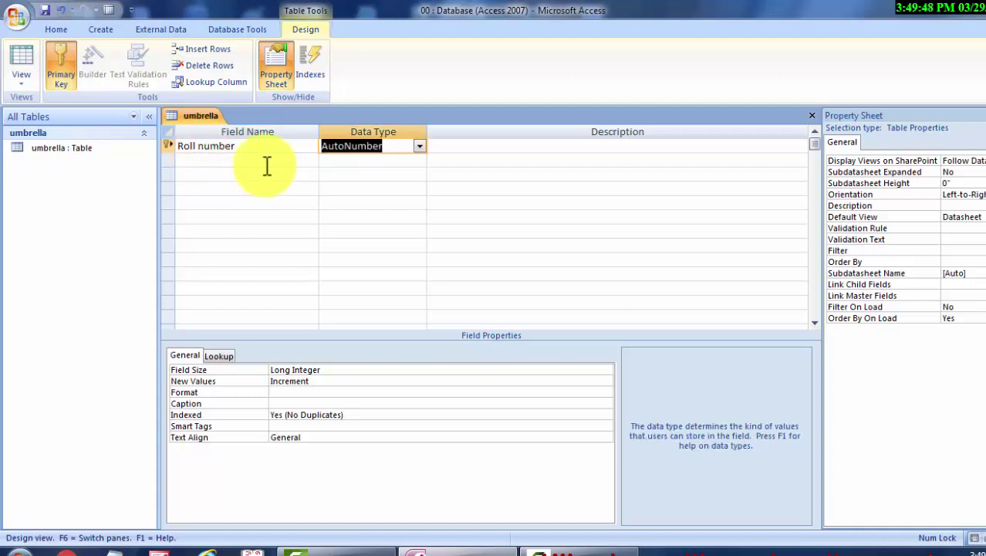
click(212, 160)
text(Name)
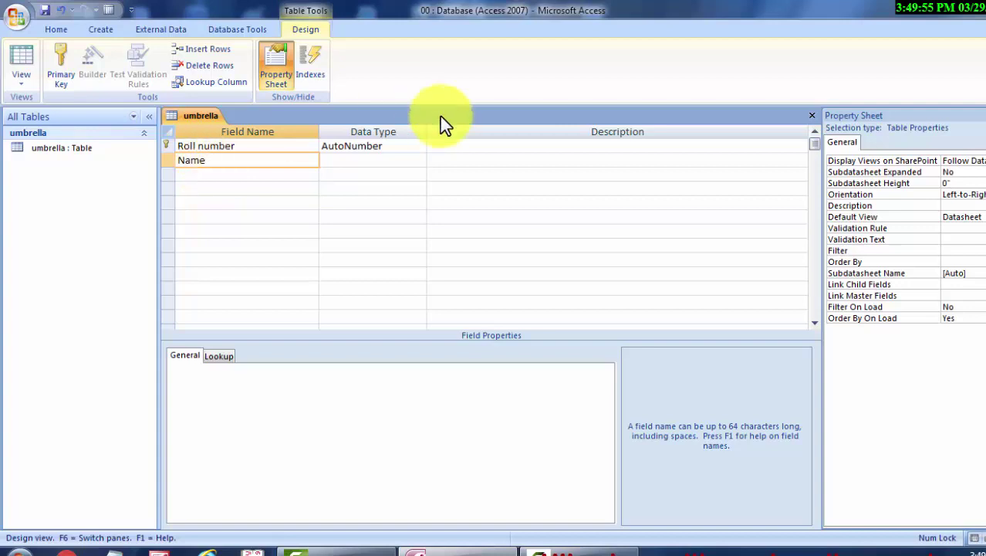
click(378, 156)
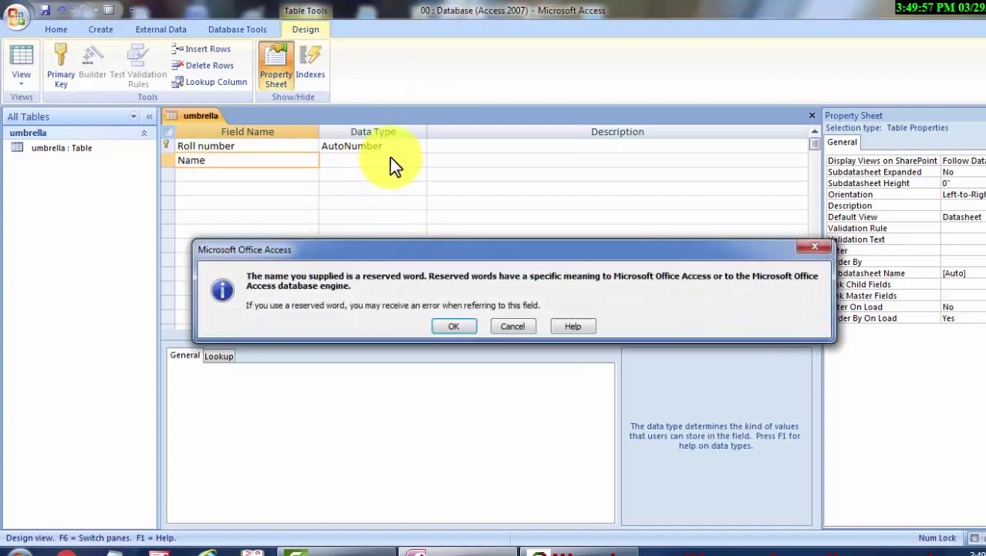
click(450, 324)
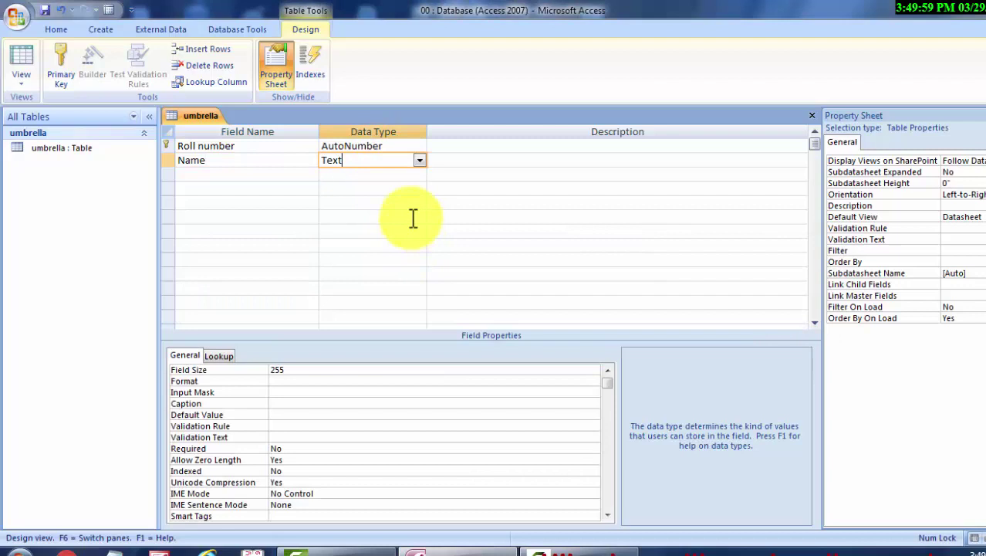
Add Hindi and English as Number fields.
click(201, 173)
text(Hindi)
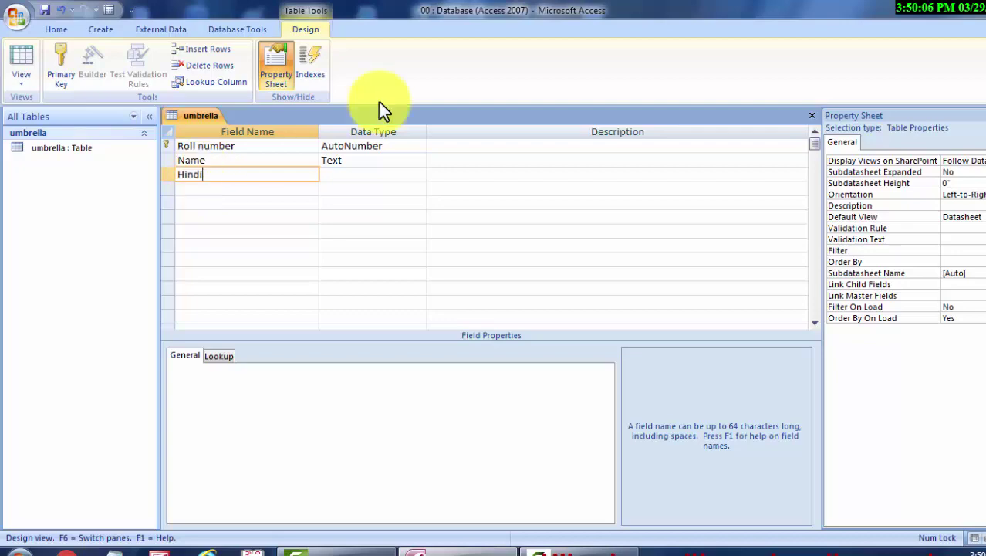
click(375, 173)
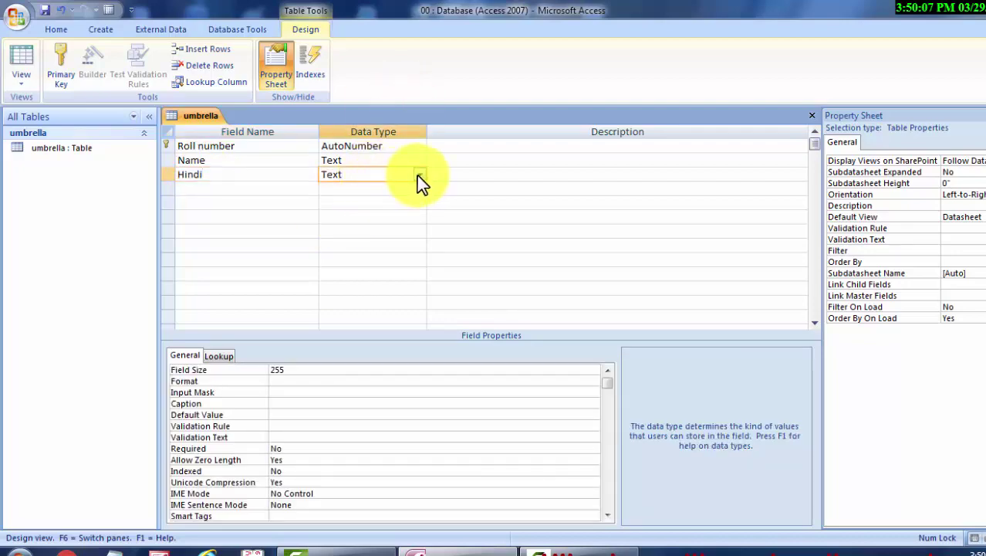
click(419, 176)
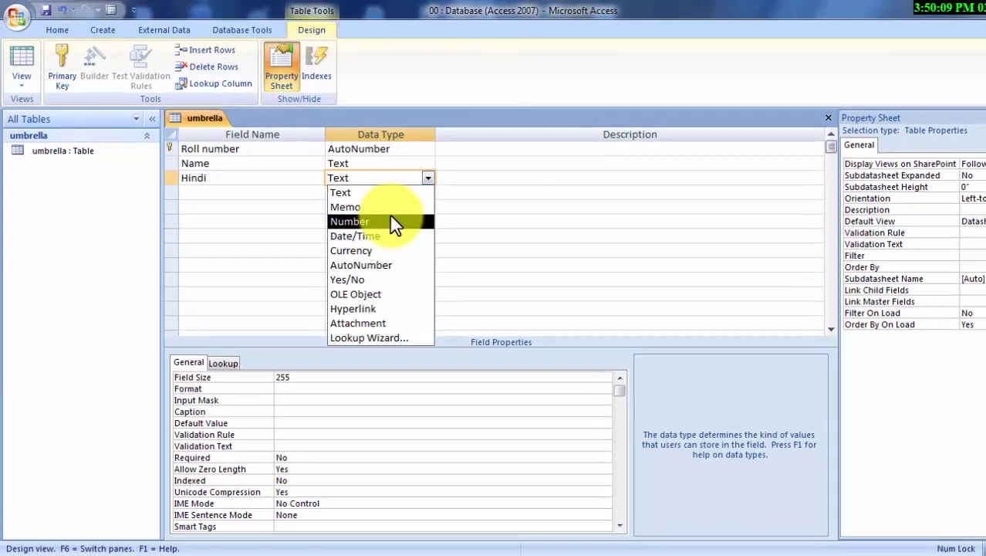
click(393, 223)
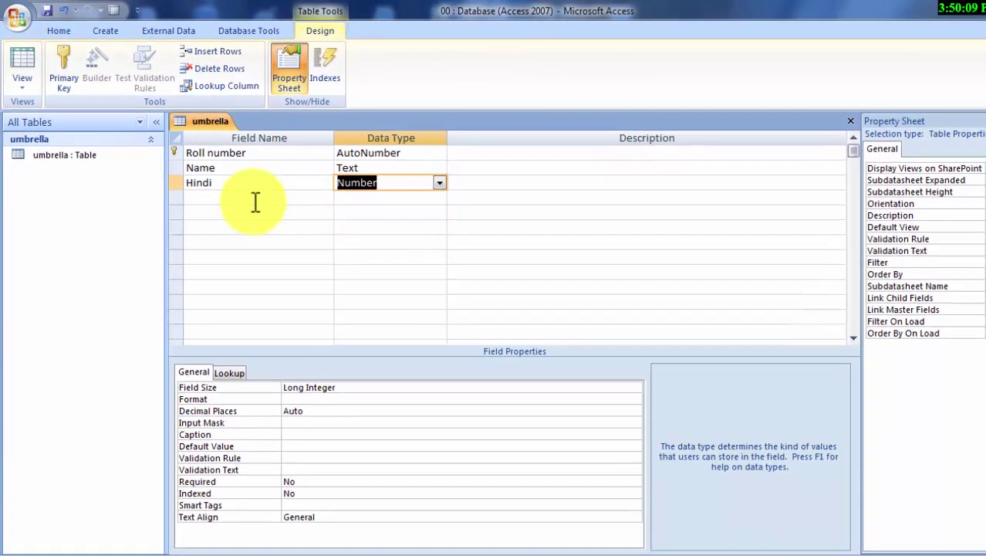
click(240, 194)
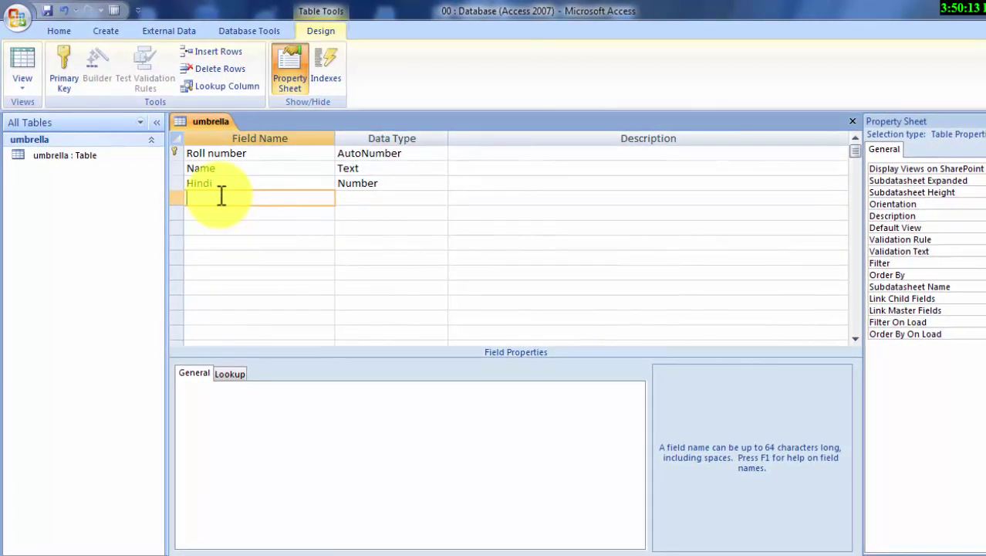
text(E)
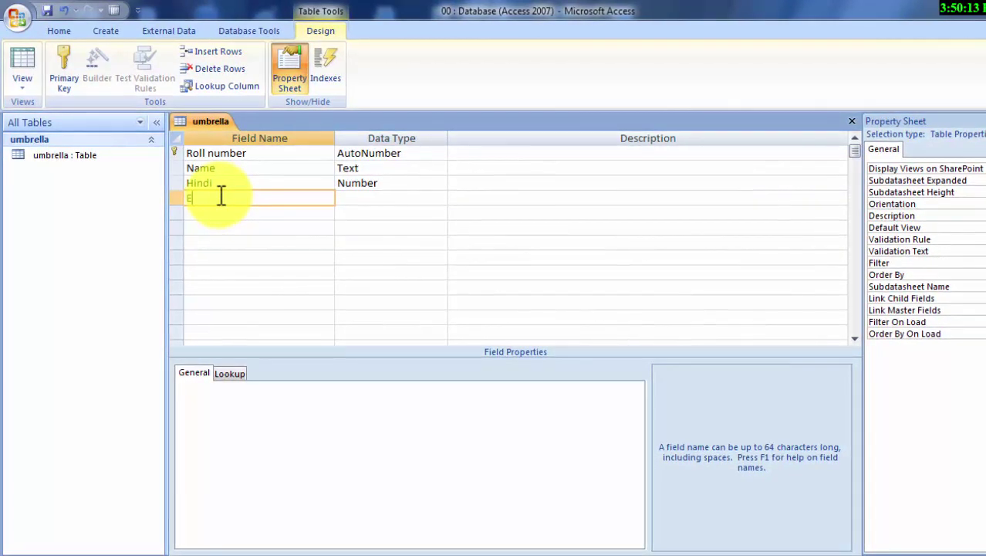
text(nglish)
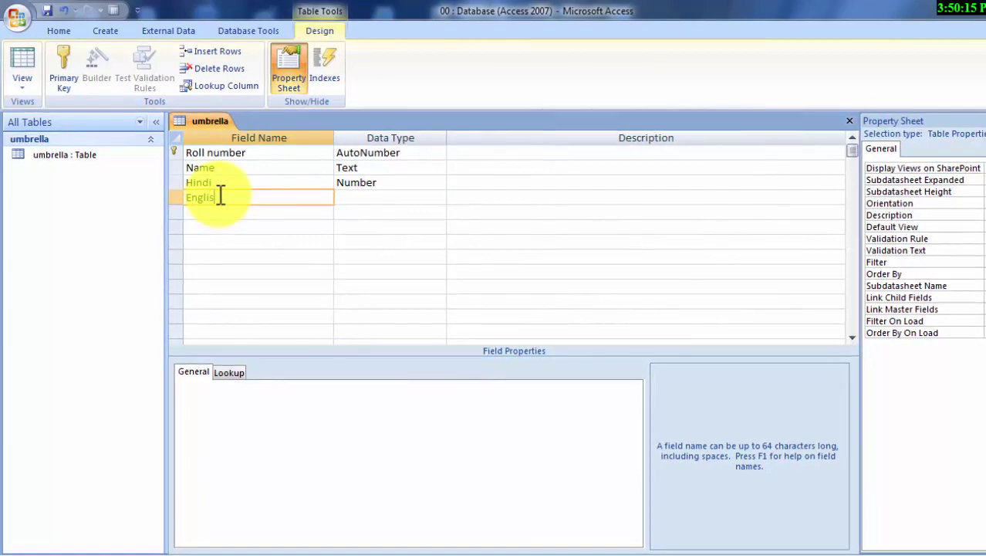
click(363, 198)
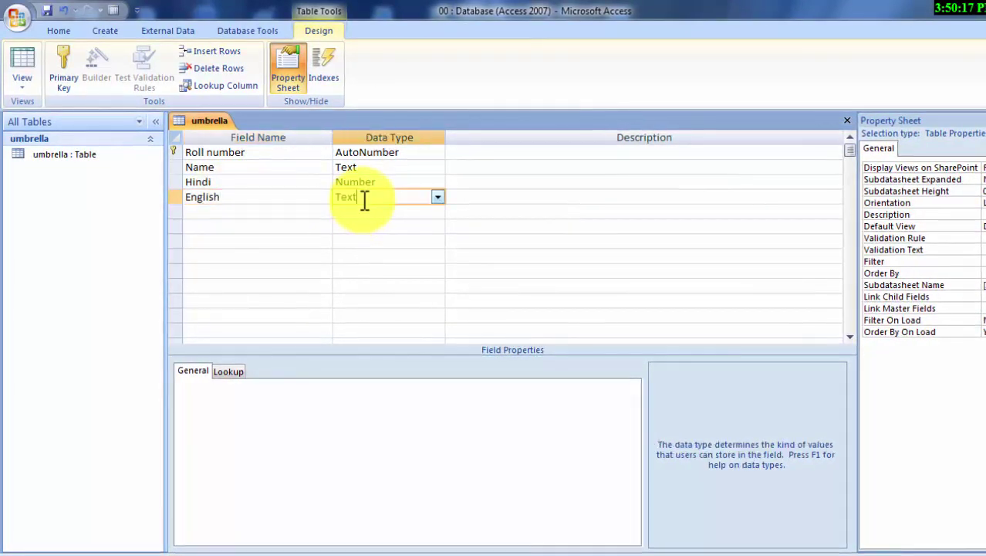
click(437, 196)
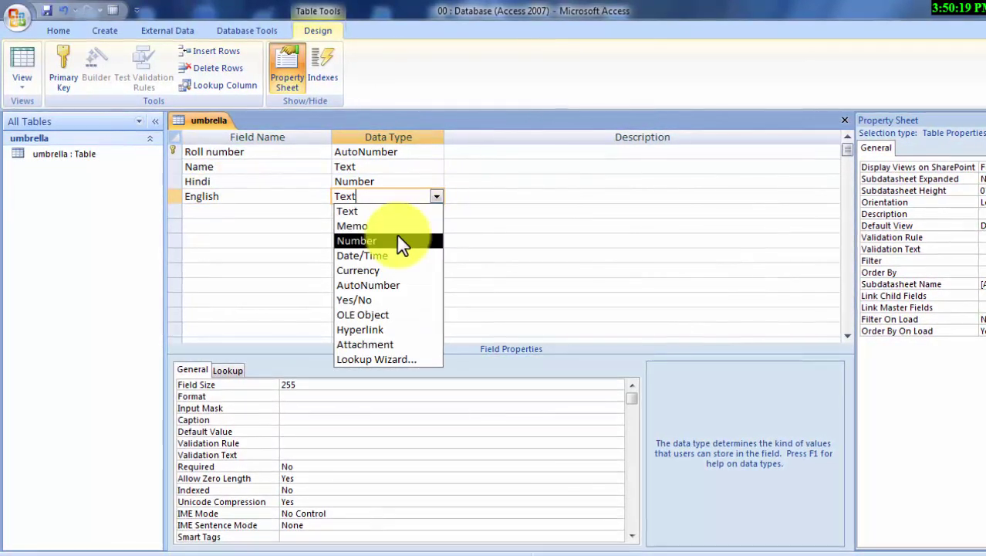
click(397, 239)
Add Biology as a Number field.
click(227, 210)
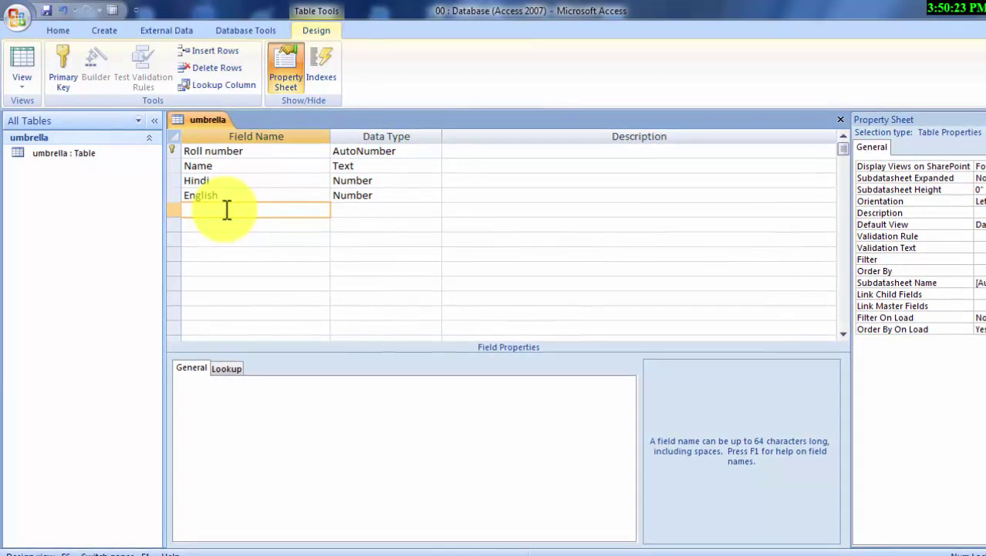
text(Bio)
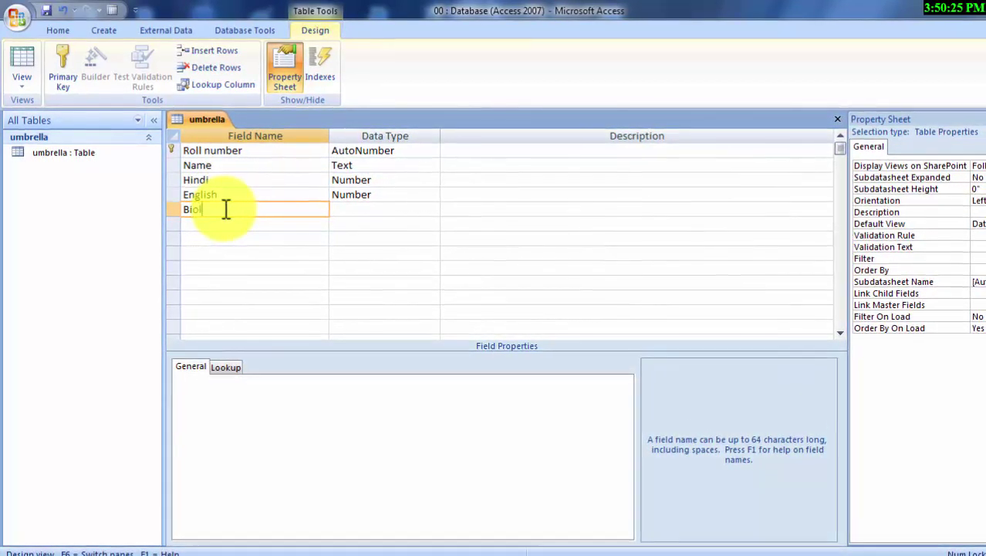
text(logy)
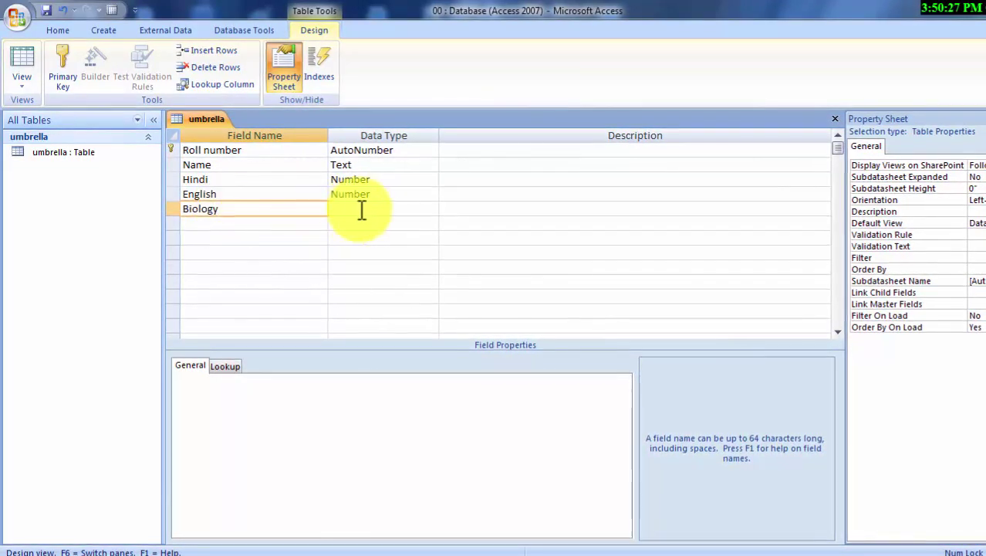
click(361, 209)
click(431, 209)
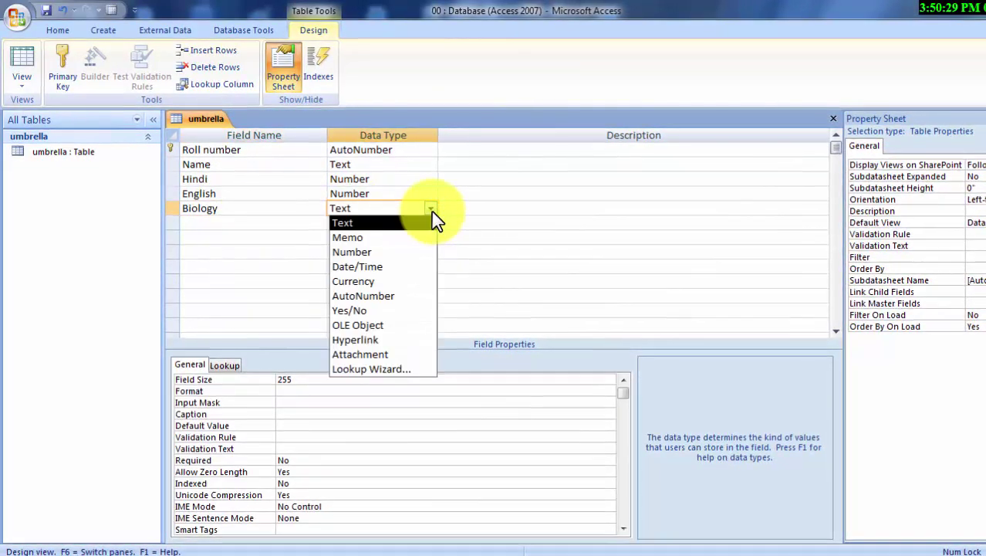
click(401, 253)
click(222, 223)
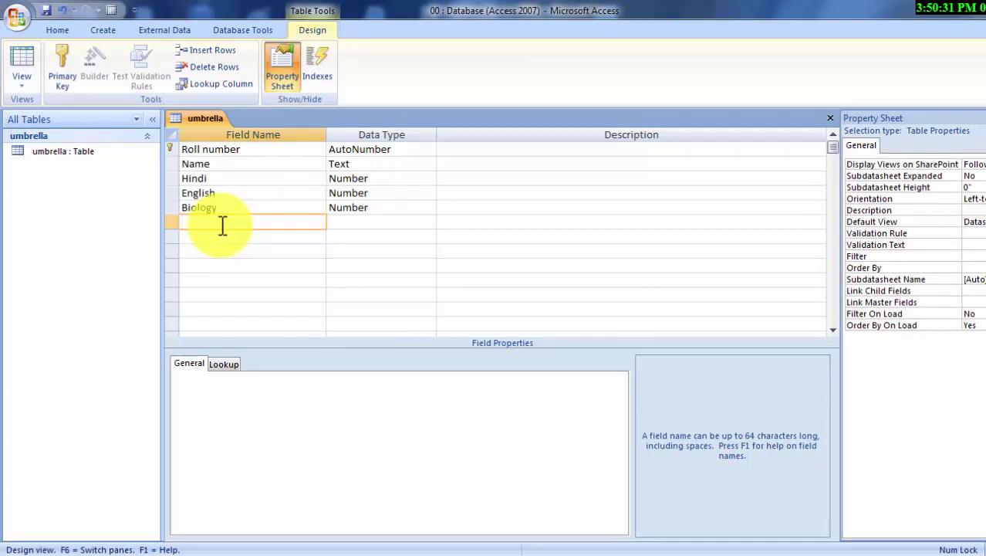
Add Chemistry as a Number field.
text(M)
key(BackSpace)
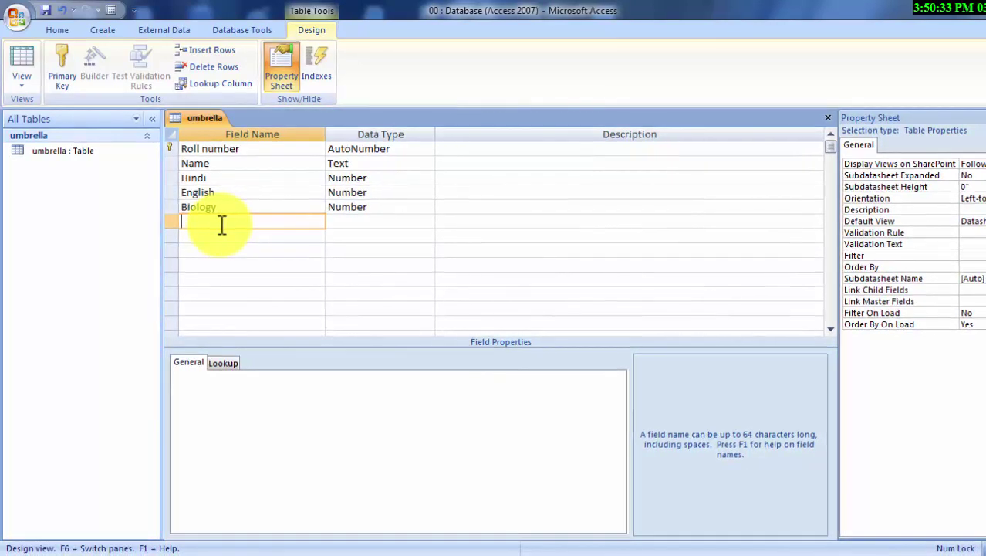
text(C)
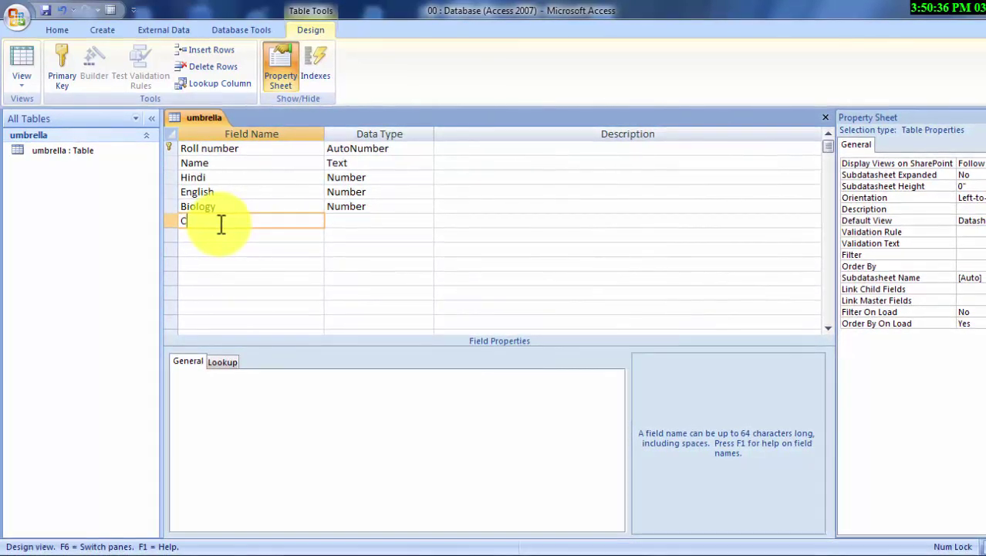
text(hemi)
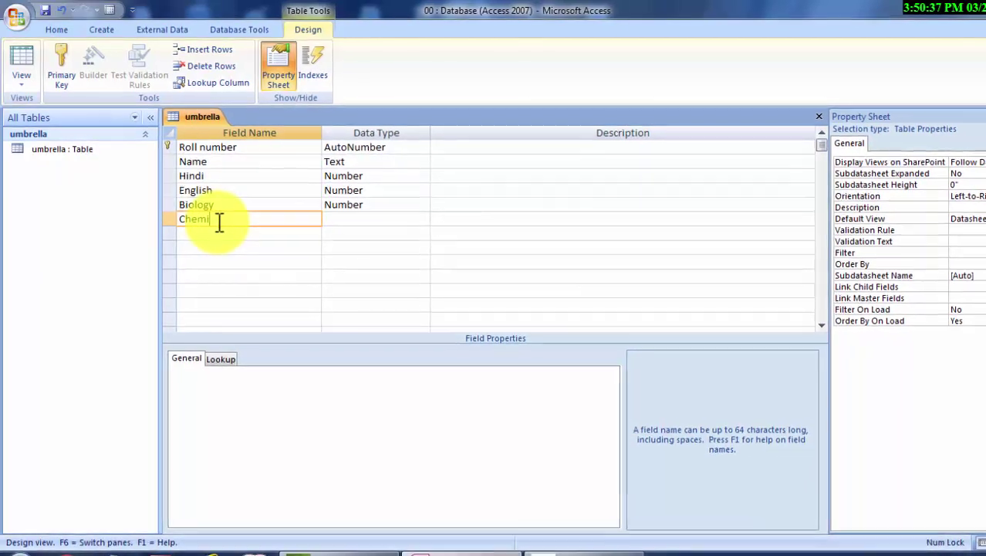
text(stry)
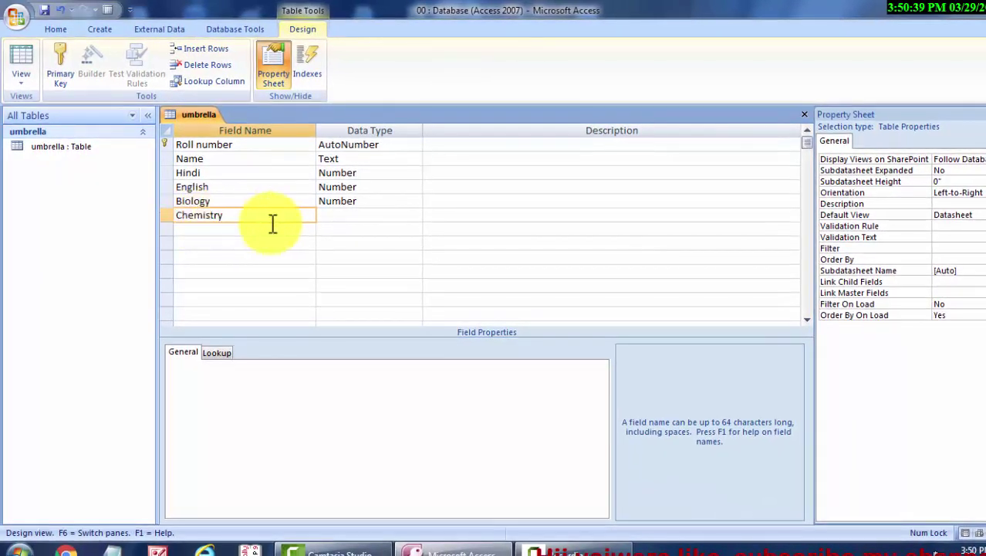
click(388, 215)
click(417, 216)
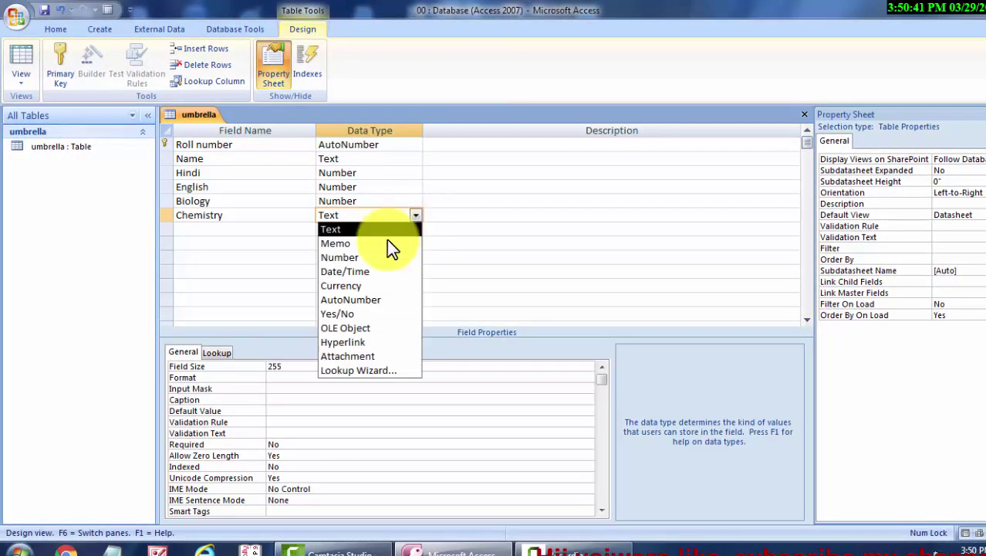
click(374, 259)
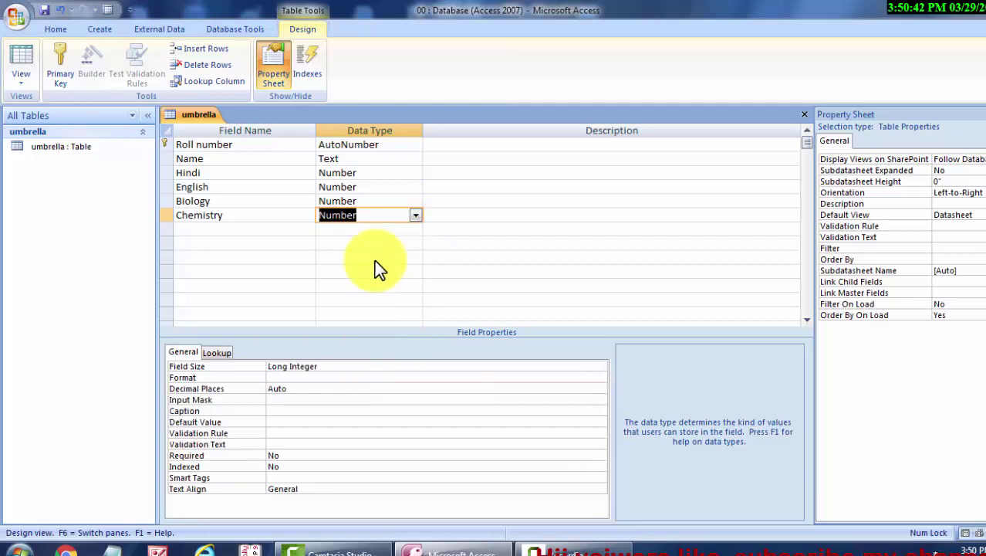
click(241, 232)
text(Physics)
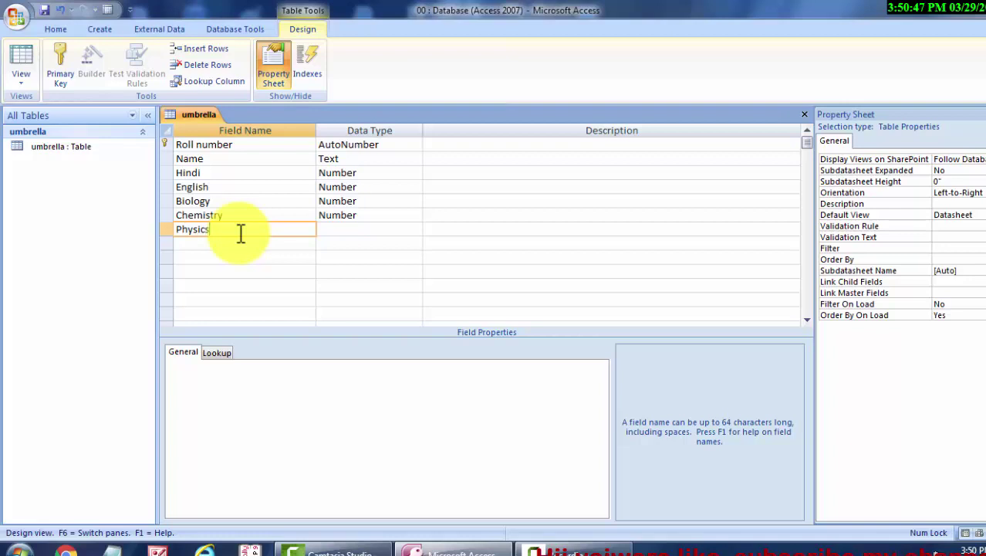
Add Physics and Obtained as Number fields.
click(397, 230)
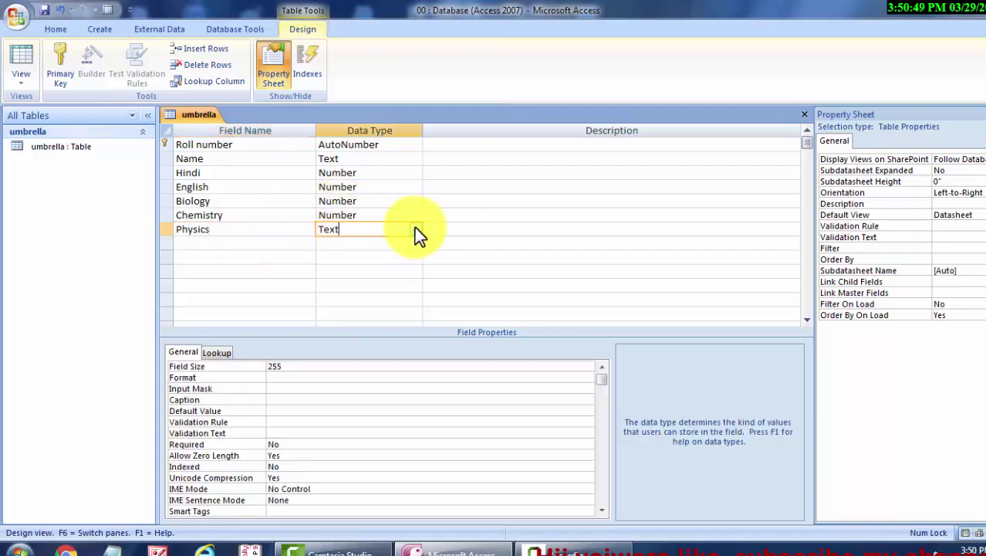
click(414, 228)
click(377, 271)
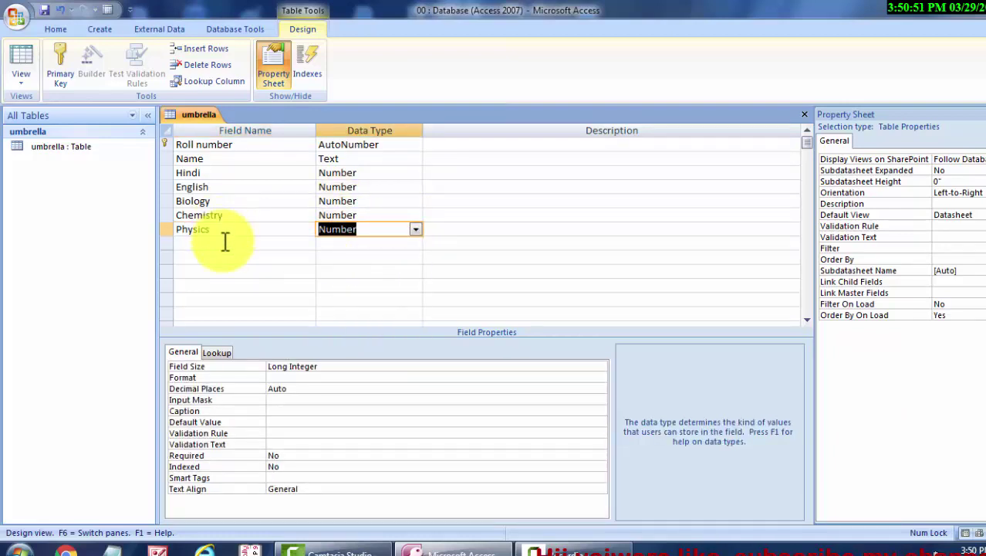
click(222, 244)
text(Obtained)
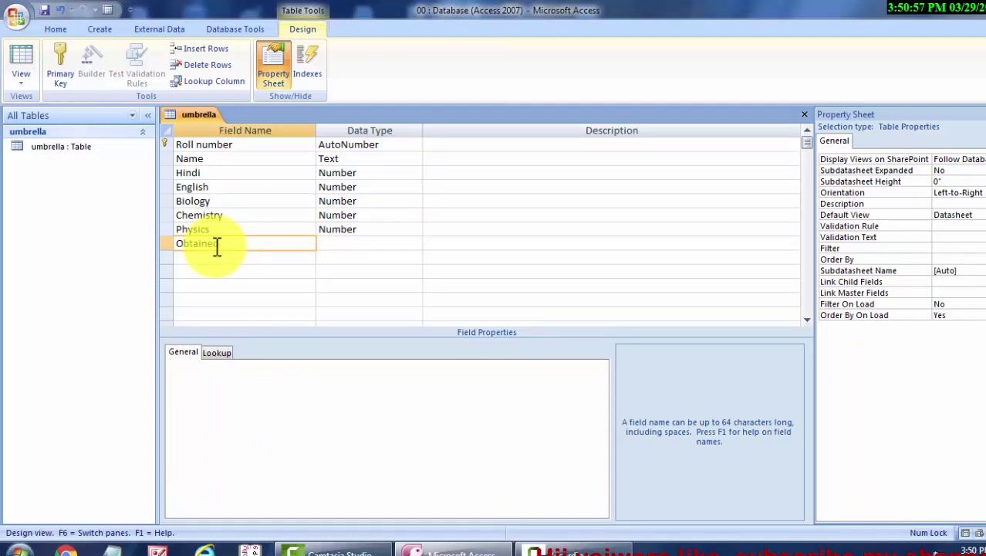
click(355, 243)
click(414, 243)
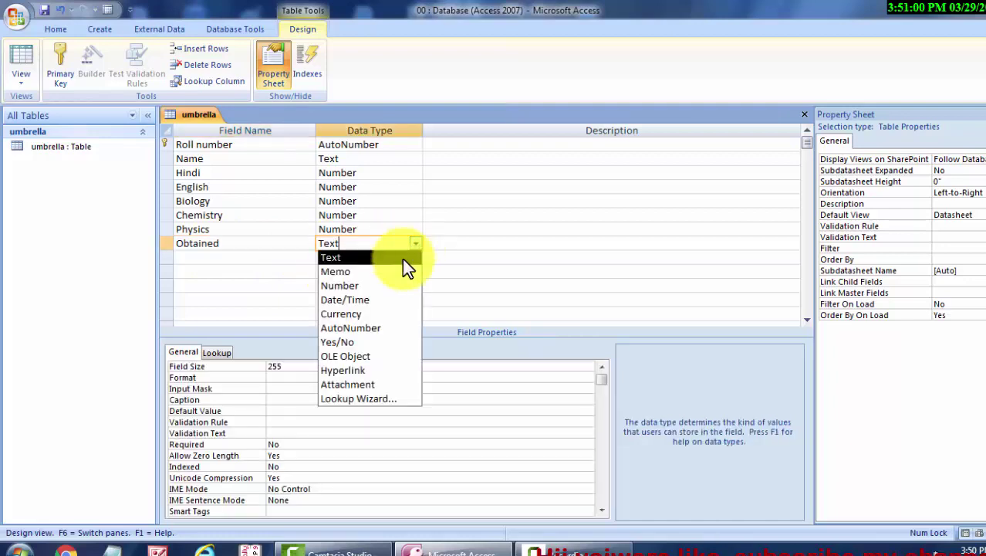
click(384, 285)
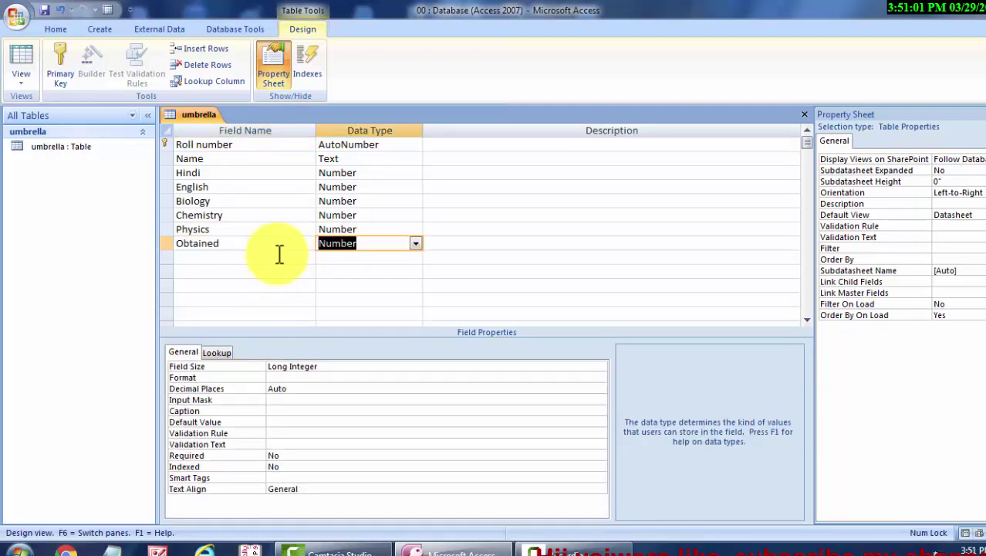
click(254, 259)
text(Average)
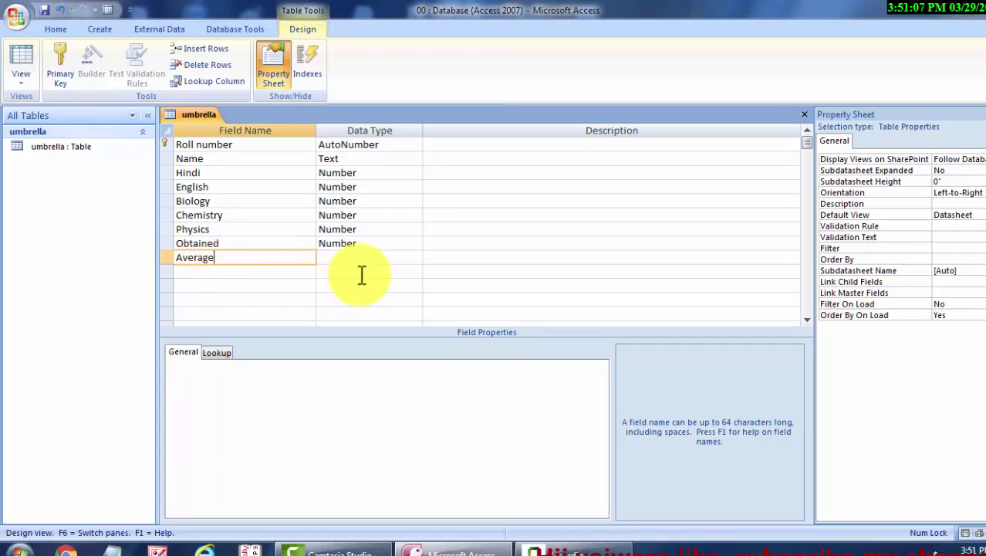
Add Average and Grade as Number fields.
click(377, 257)
click(414, 257)
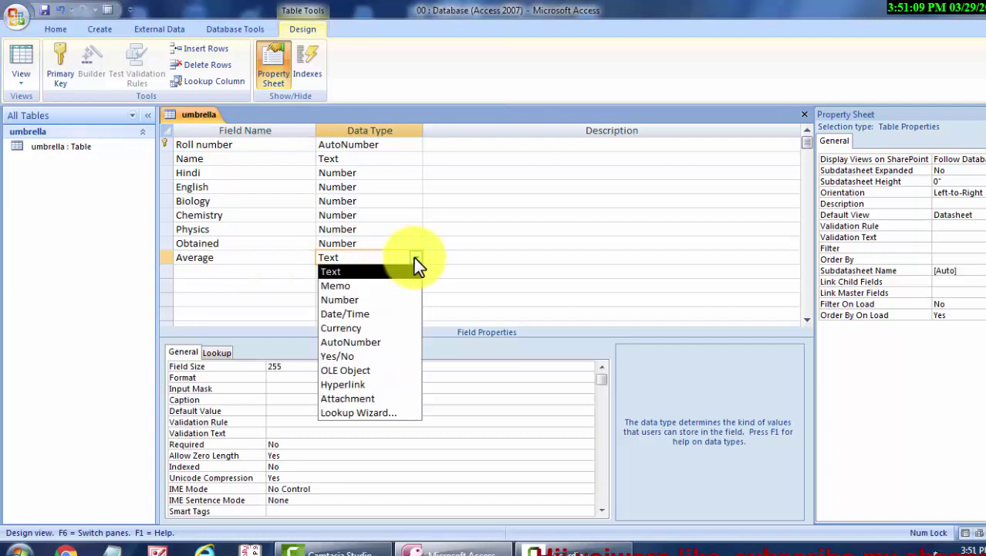
click(375, 301)
click(241, 277)
text(Grade)
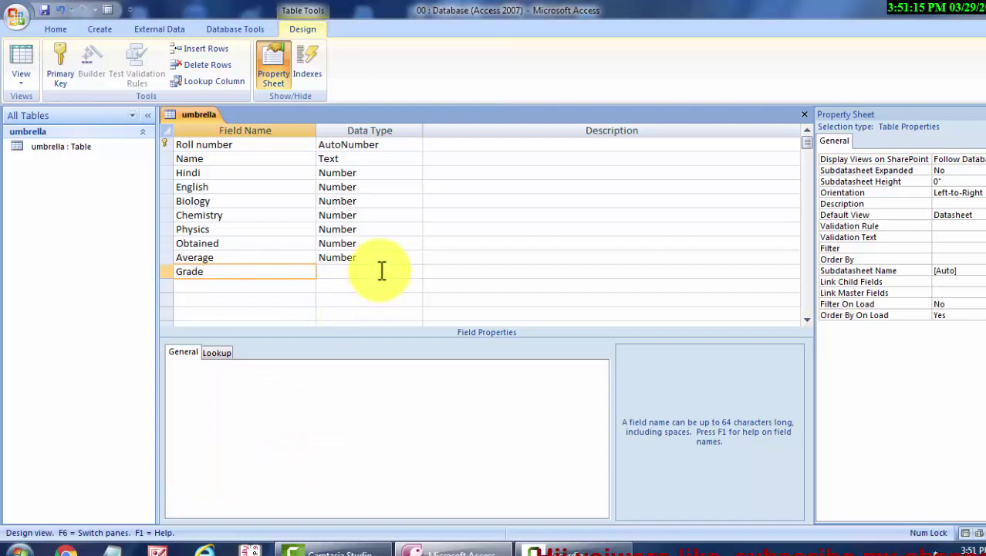
click(380, 272)
click(415, 273)
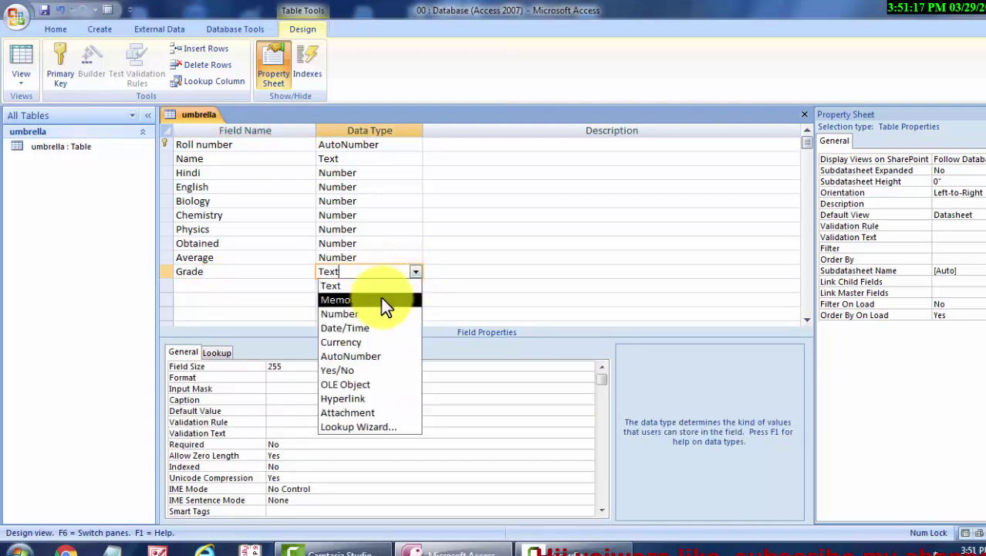
click(375, 313)
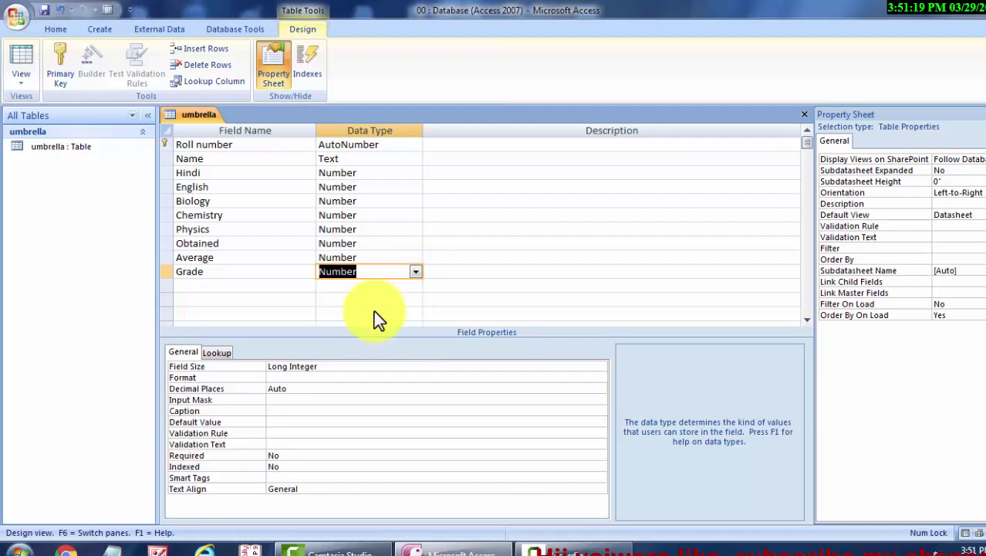
Save the umbrella table and switch it to Datasheet View.
click(16, 84)
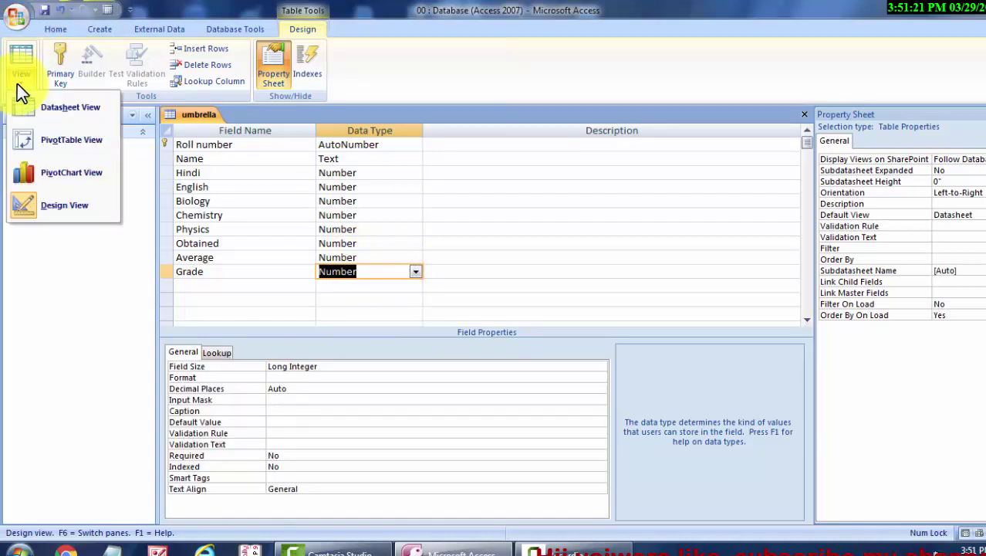
click(34, 103)
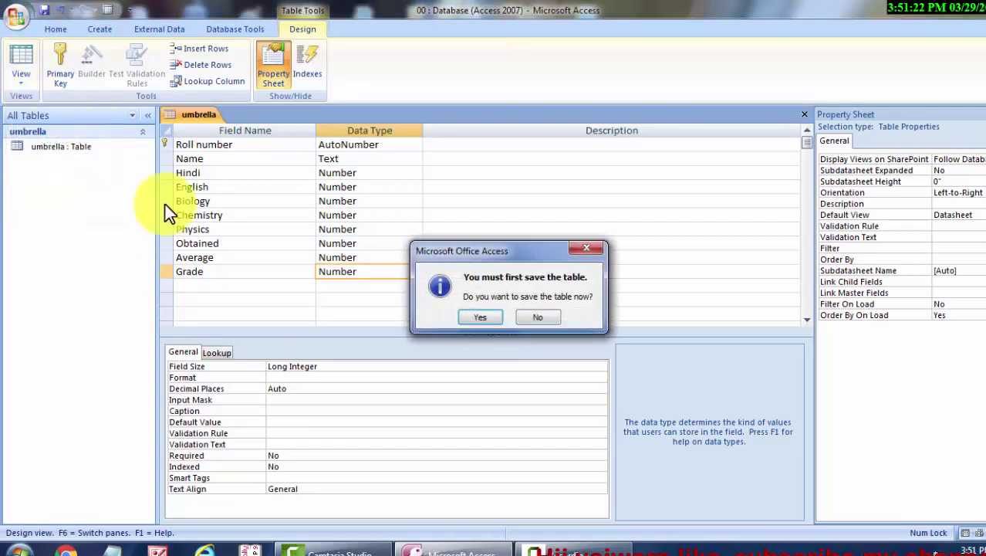
click(478, 320)
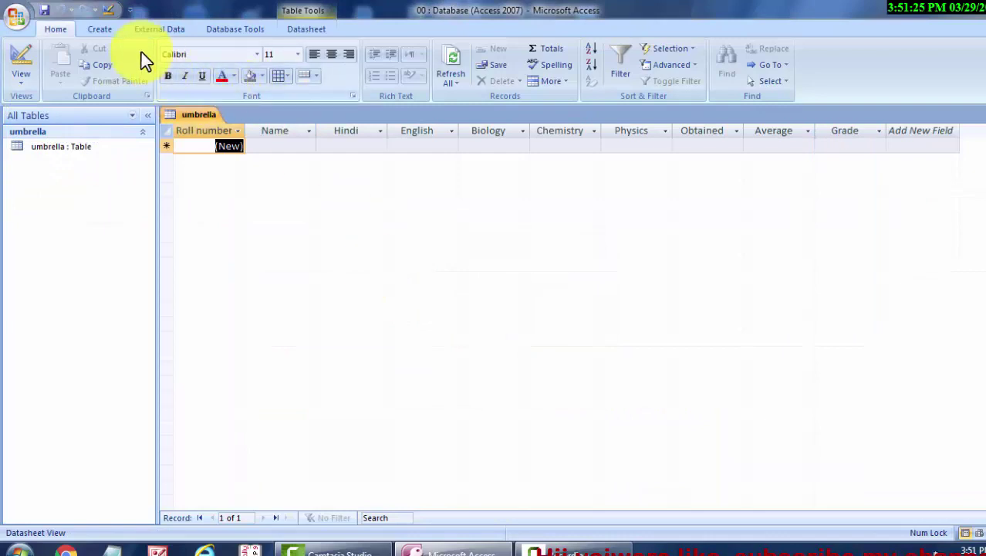
Create a new Query Design and add the umbrella table to it.
click(116, 31)
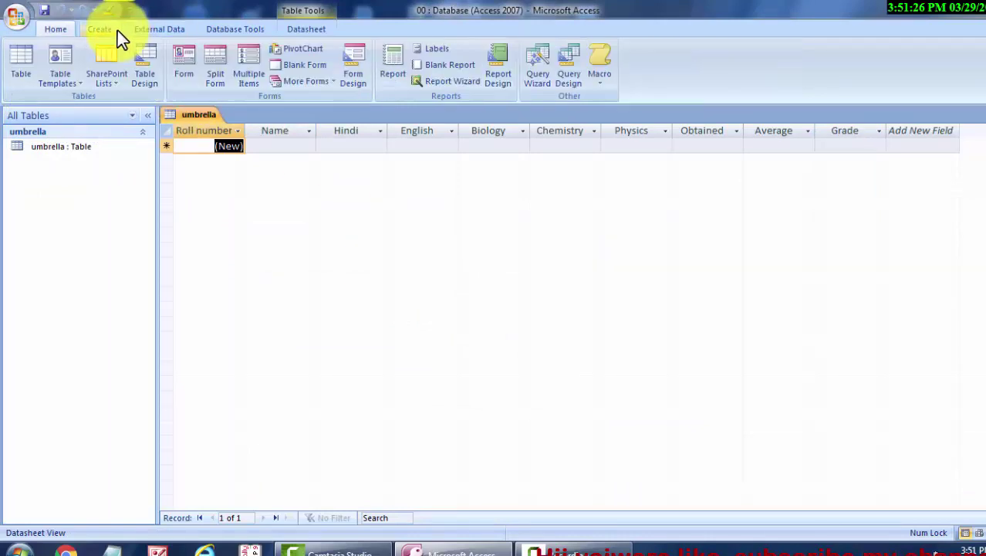
click(568, 77)
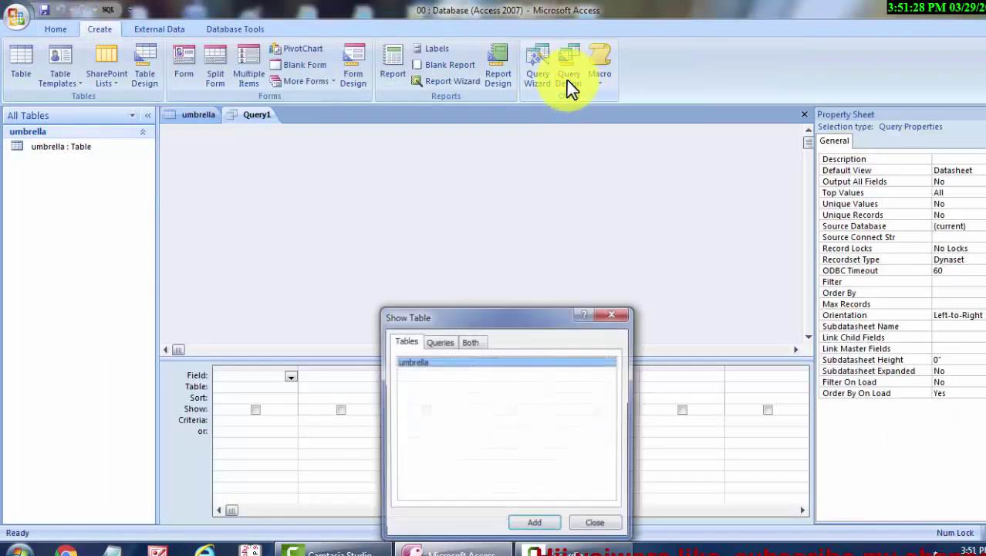
click(534, 526)
click(596, 526)
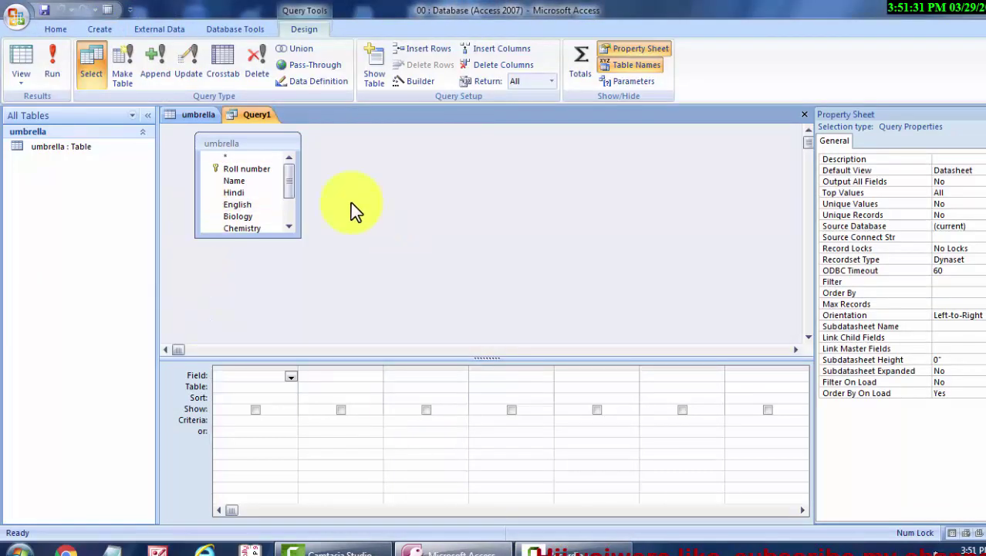
Add Roll number, Name, Hindi, English, Biology and Chemistry to the query grid.
double_click(249, 172)
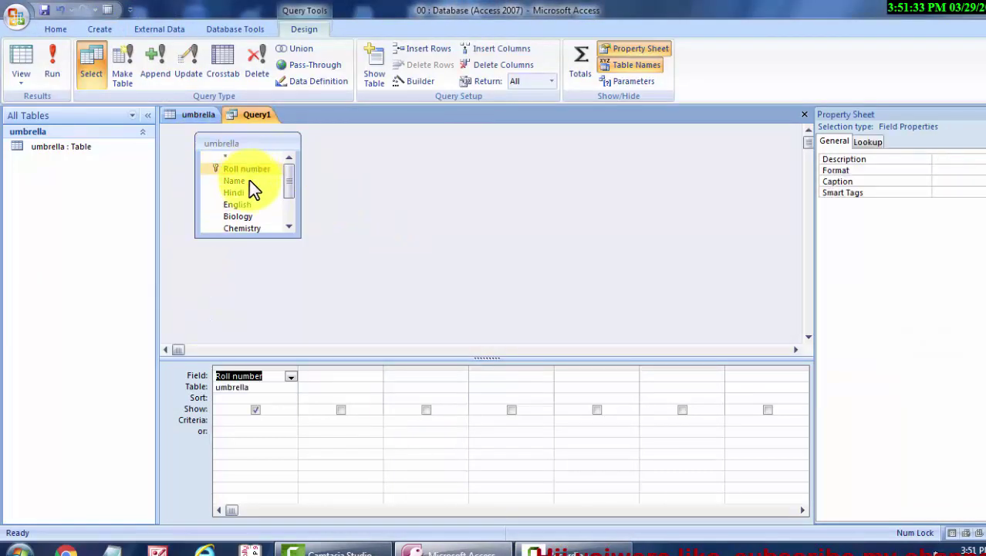
click(342, 376)
double_click(239, 180)
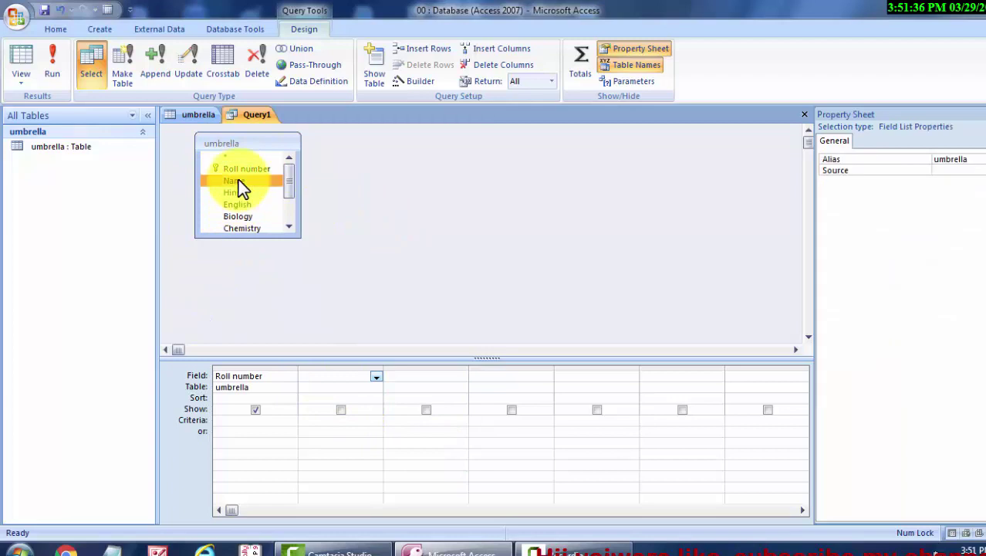
click(422, 378)
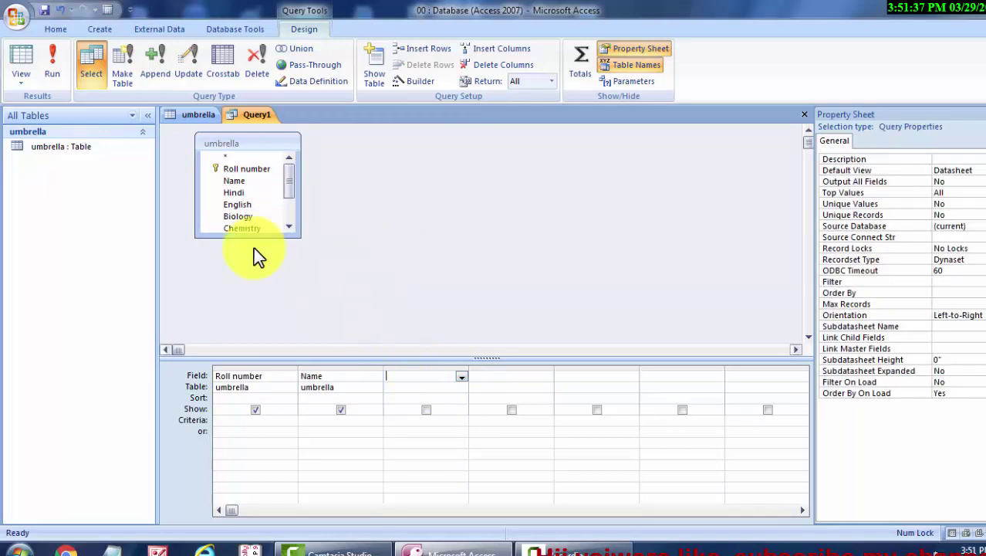
double_click(239, 193)
click(496, 376)
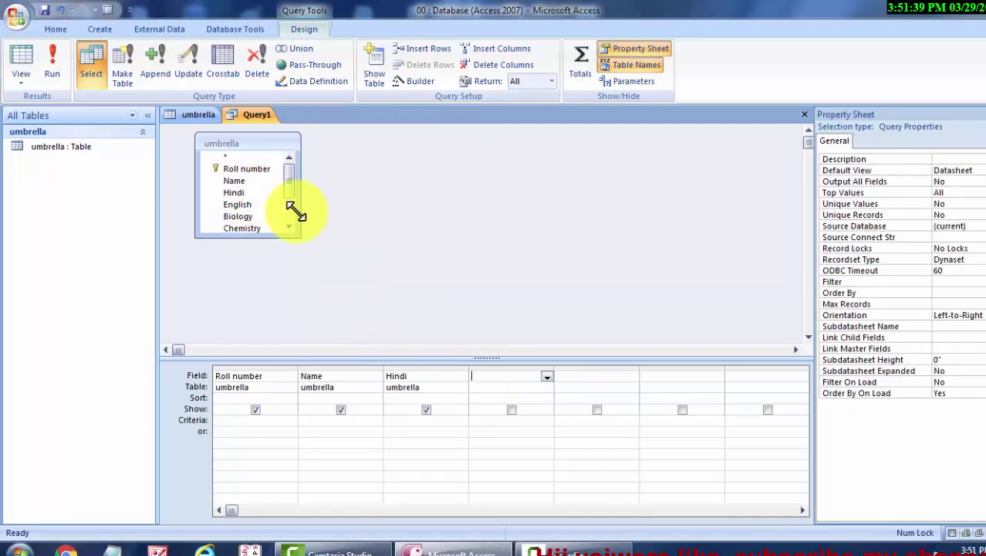
double_click(259, 205)
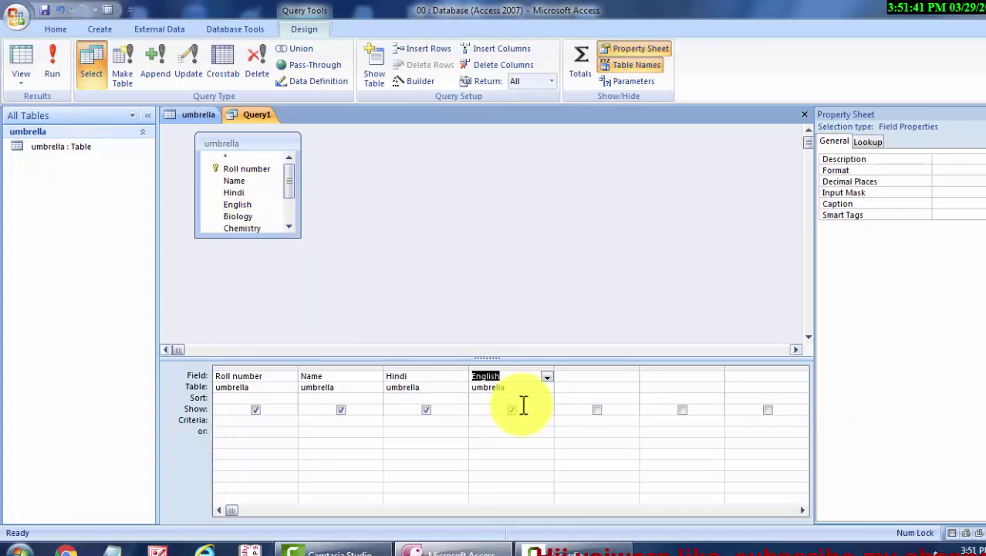
click(597, 369)
click(597, 376)
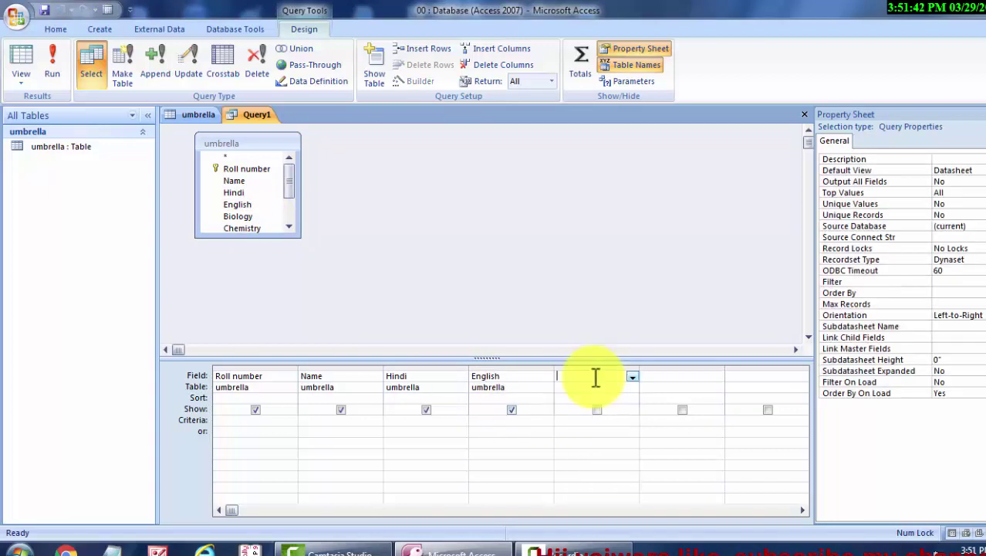
click(229, 216)
double_click(234, 216)
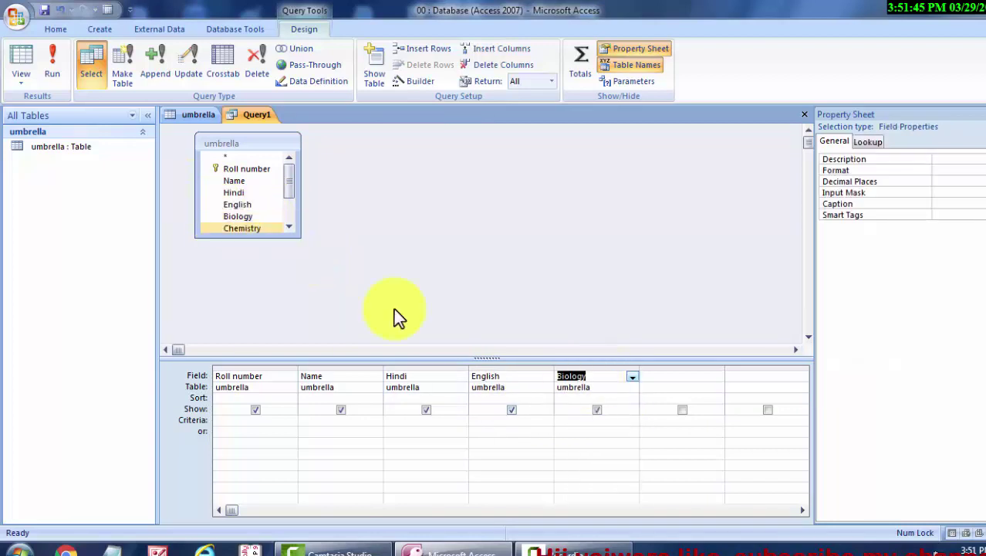
click(652, 376)
double_click(255, 229)
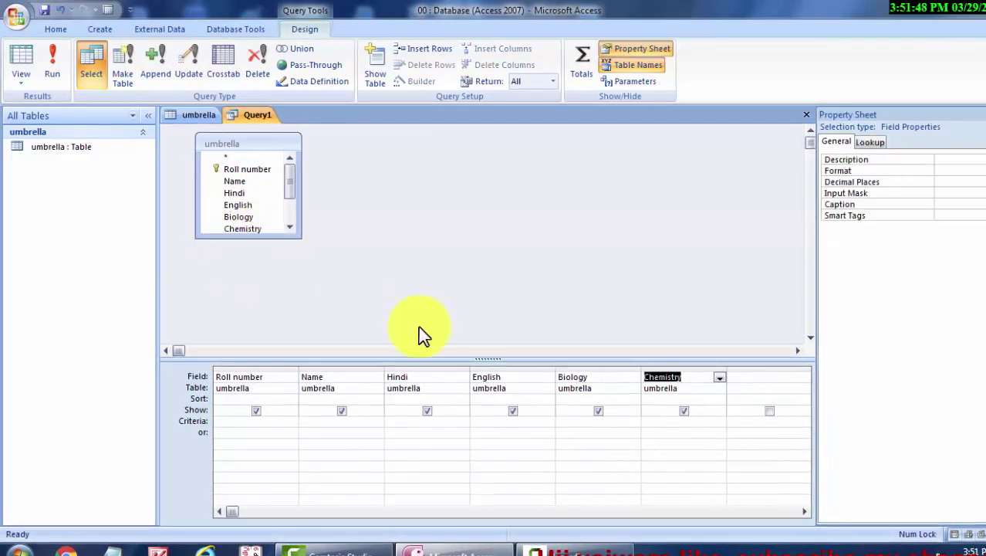
Add Physics, Obtained, Average and Grade to the query grid.
click(756, 377)
click(290, 226)
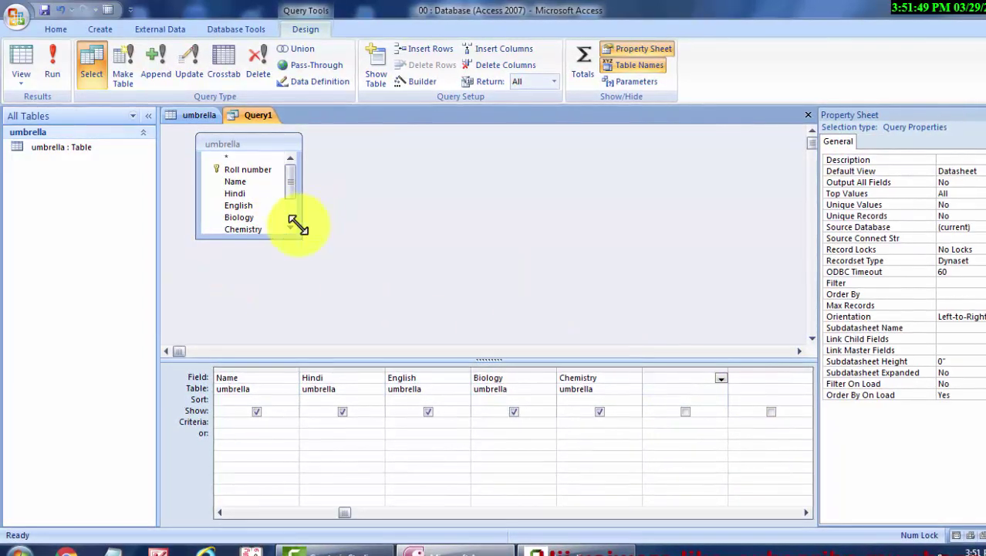
click(291, 228)
click(291, 228)
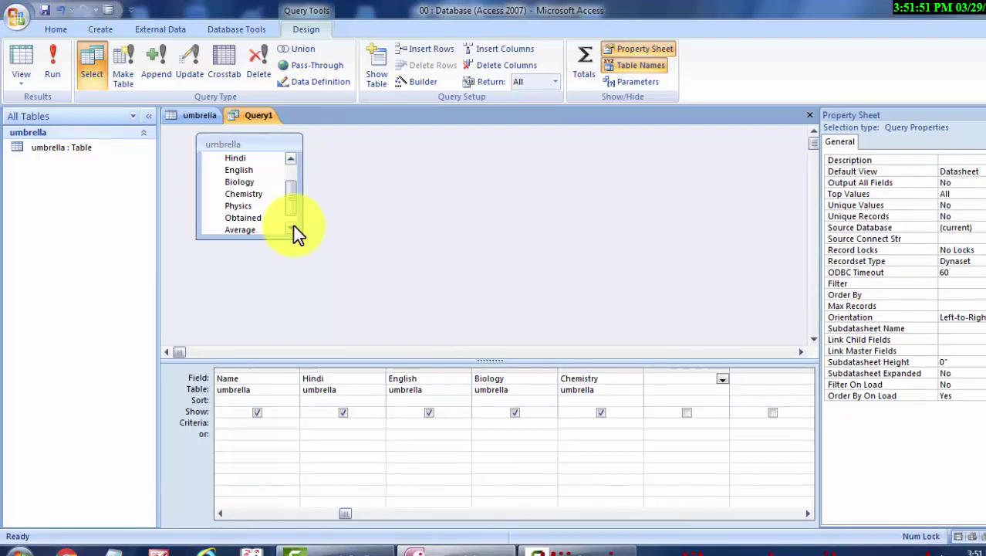
double_click(249, 206)
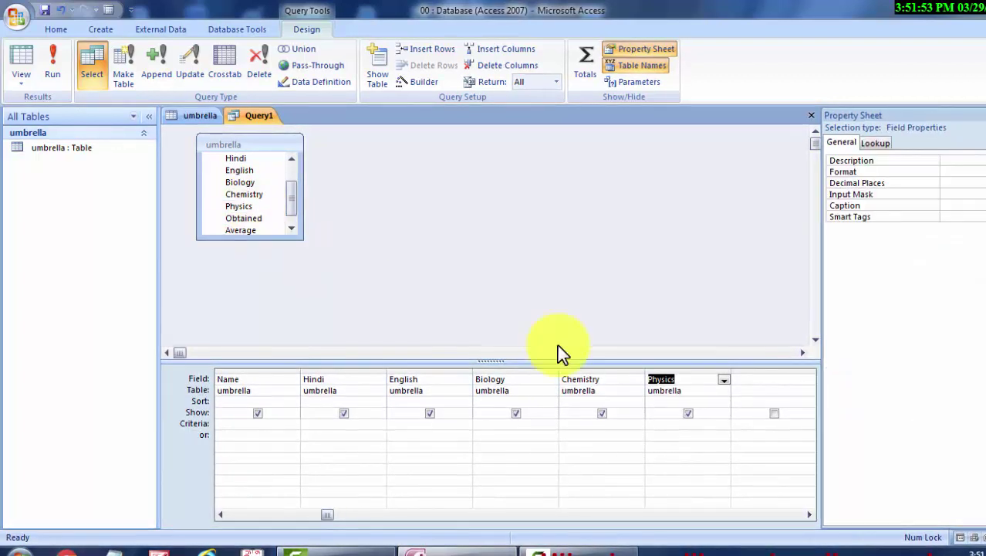
click(764, 379)
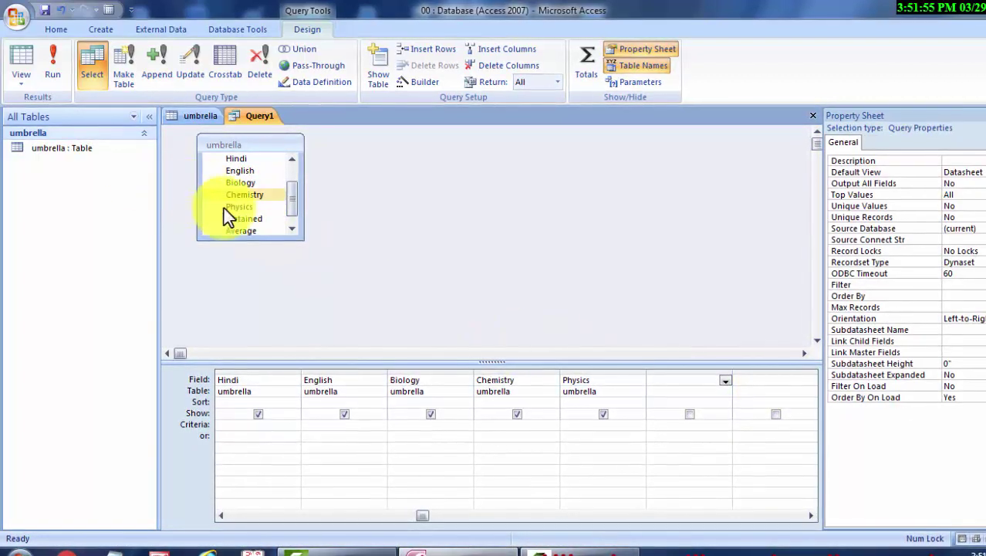
double_click(235, 219)
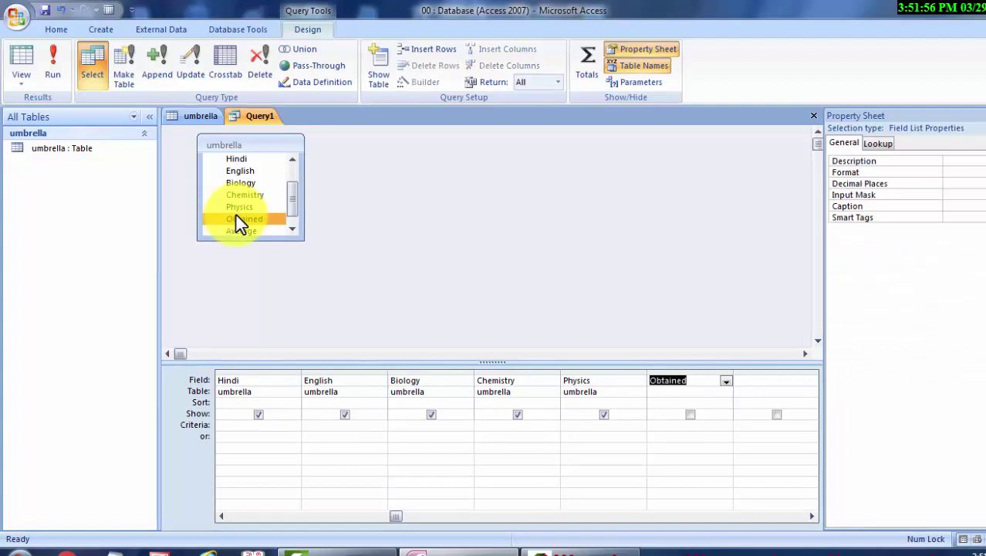
click(772, 379)
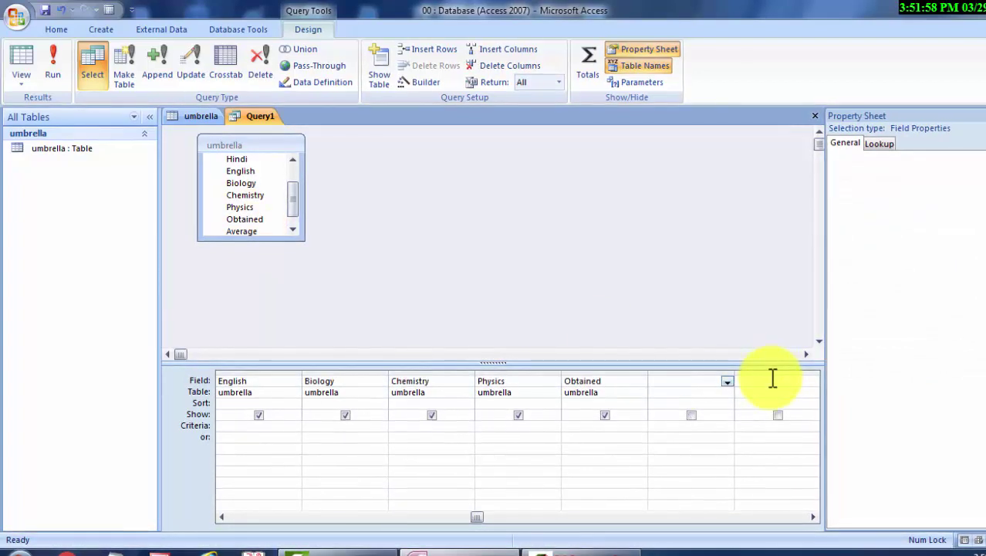
click(251, 231)
double_click(252, 231)
click(293, 230)
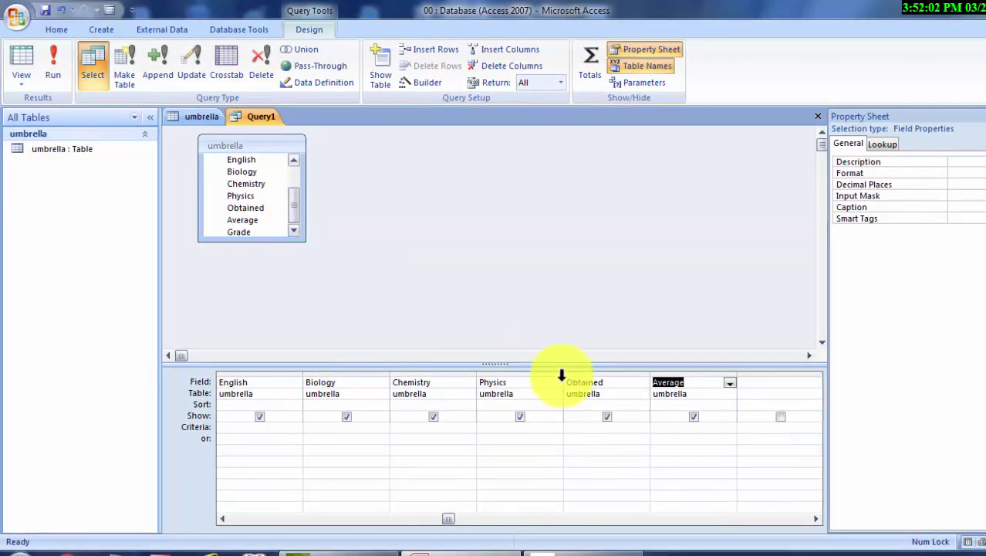
click(777, 380)
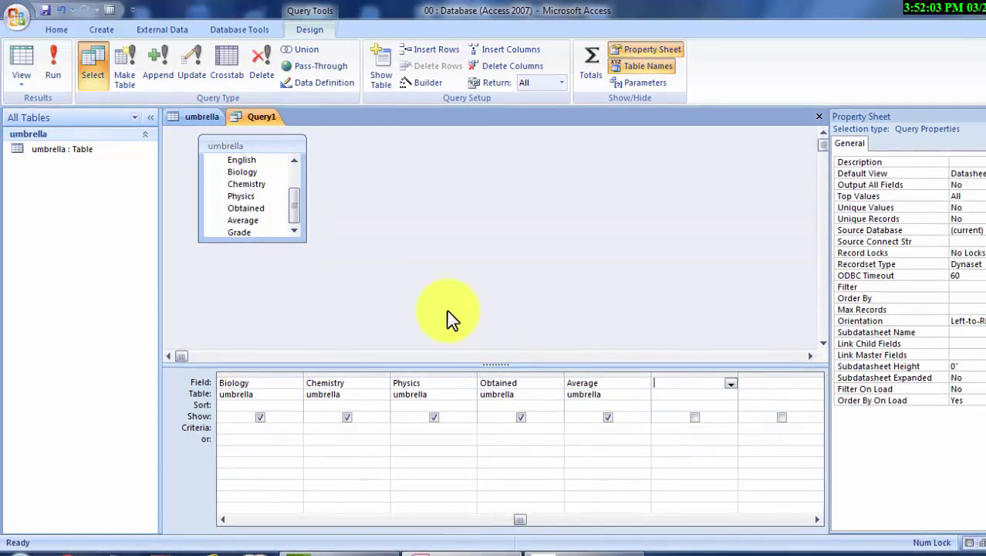
double_click(248, 233)
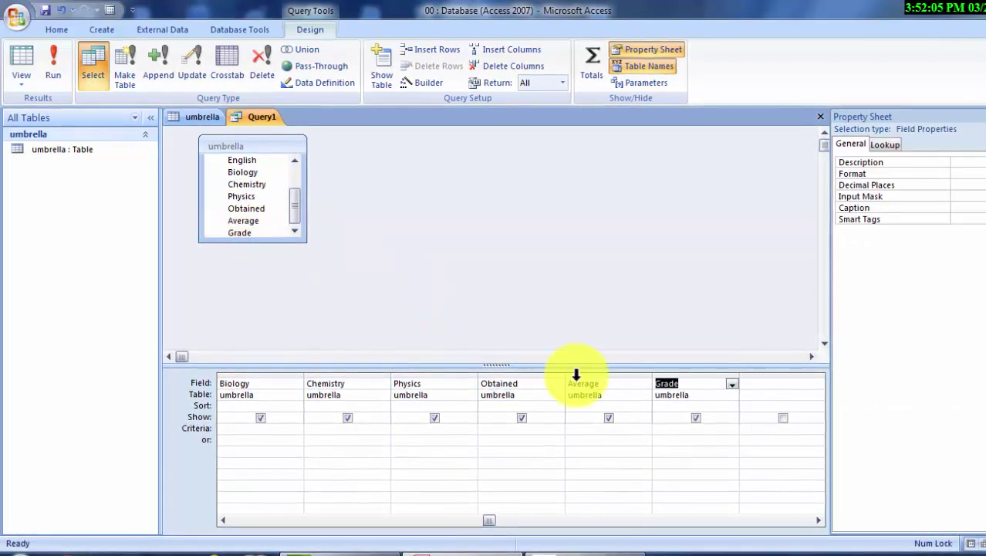
Define the Obtained column as Obtained: [Hindi]+[English]+[Biology]+[Chemistry]+[Physics].
click(538, 384)
text(:)
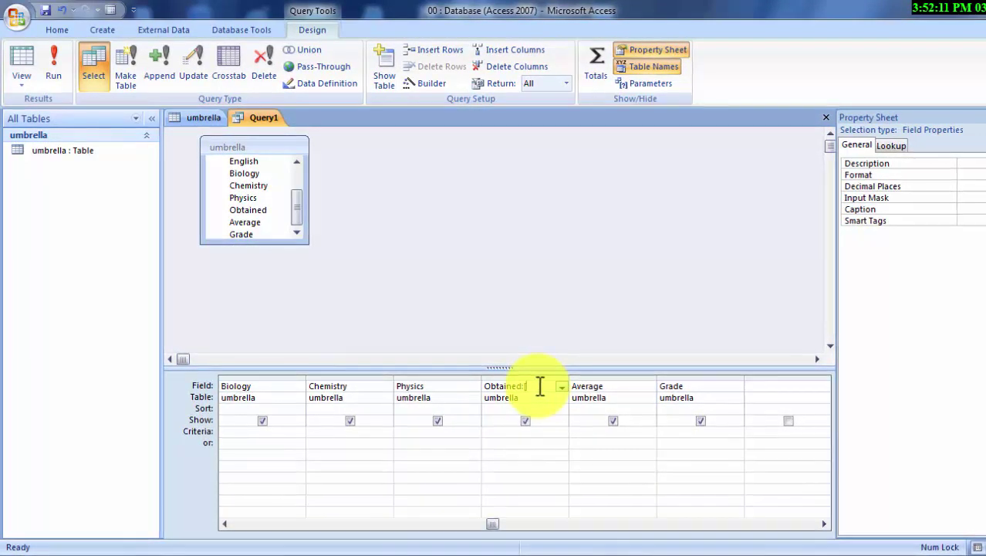
text([)
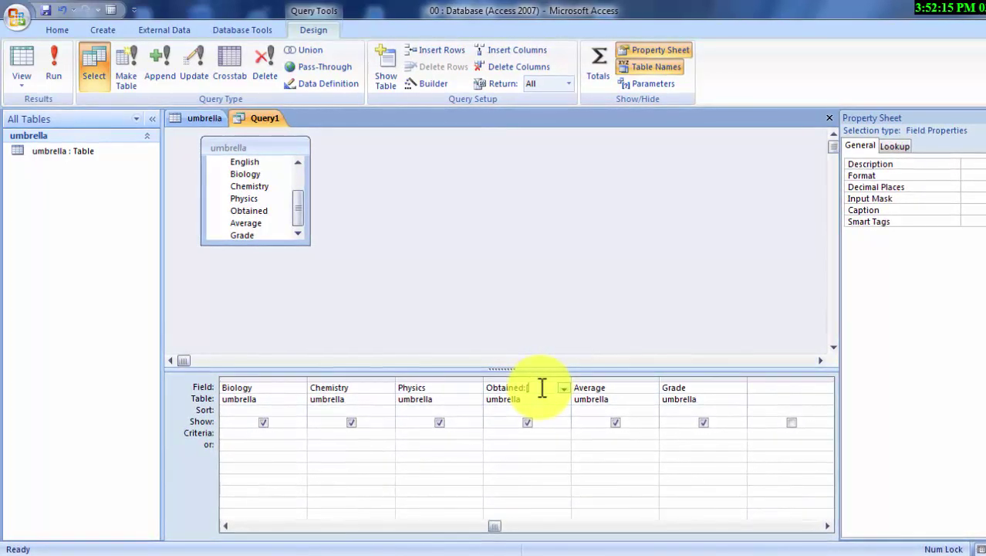
text(H)
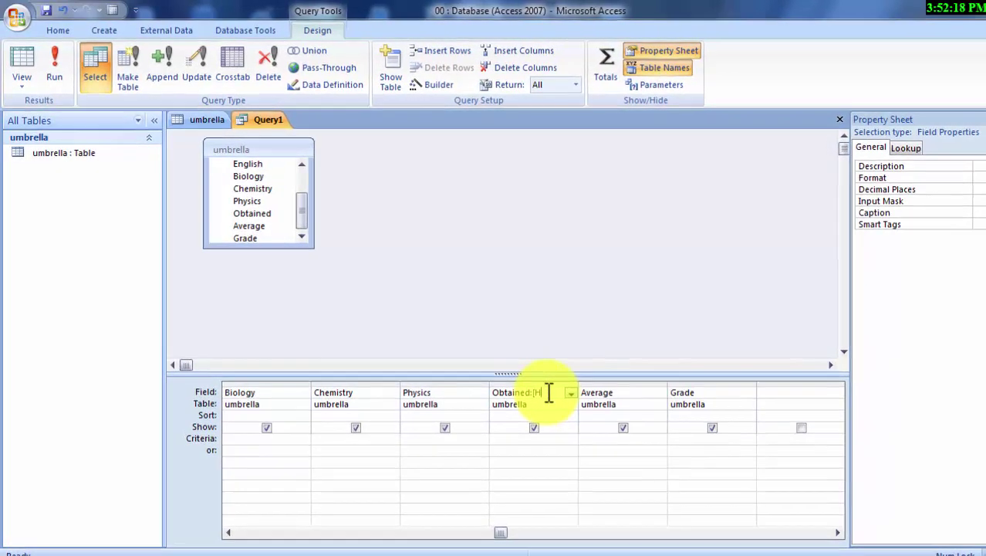
text(ind)
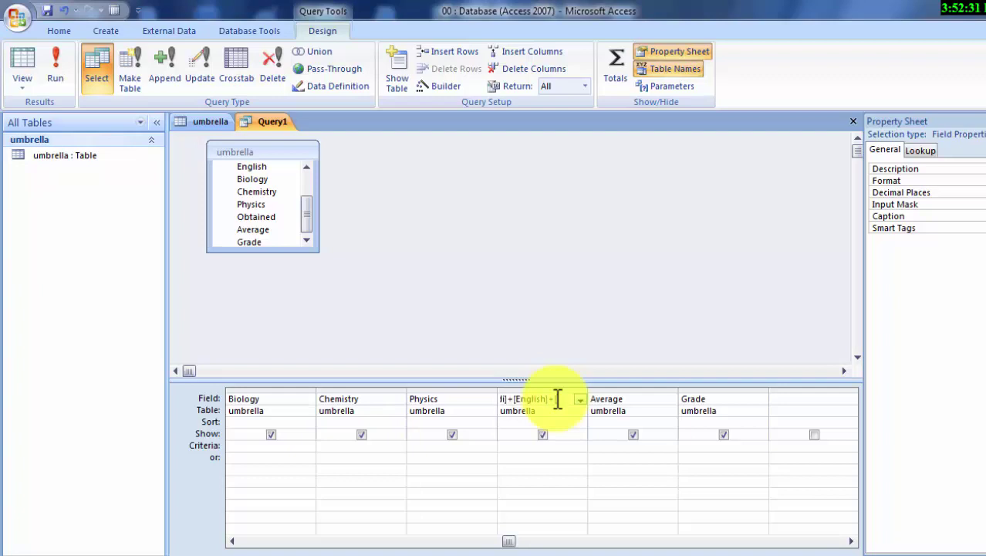
text([B)
text(iology)
text(])
text(+)
text(Ch)
text(em)
text(istry])
text(+)
text( [Phys)
text(ics)
text(])
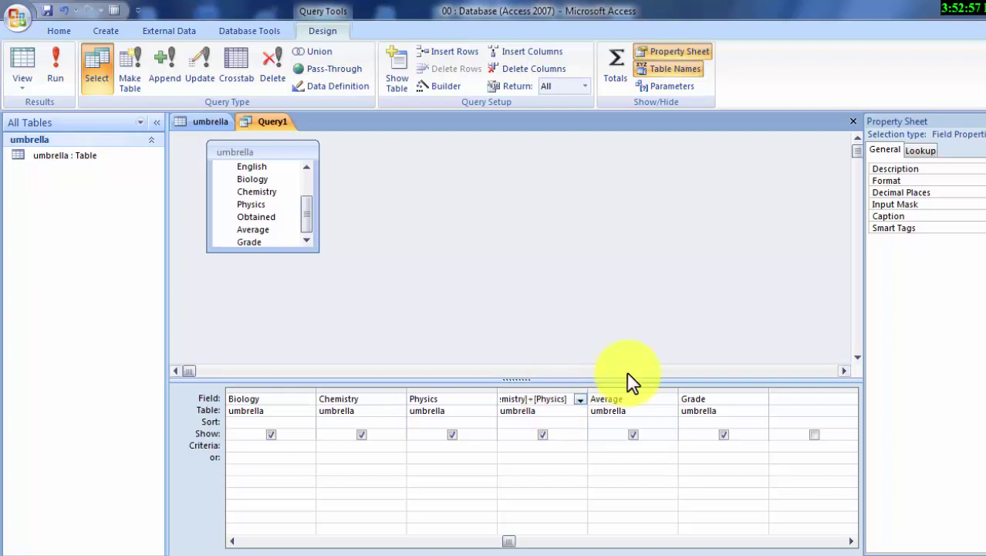
key(Left)
key(Left)
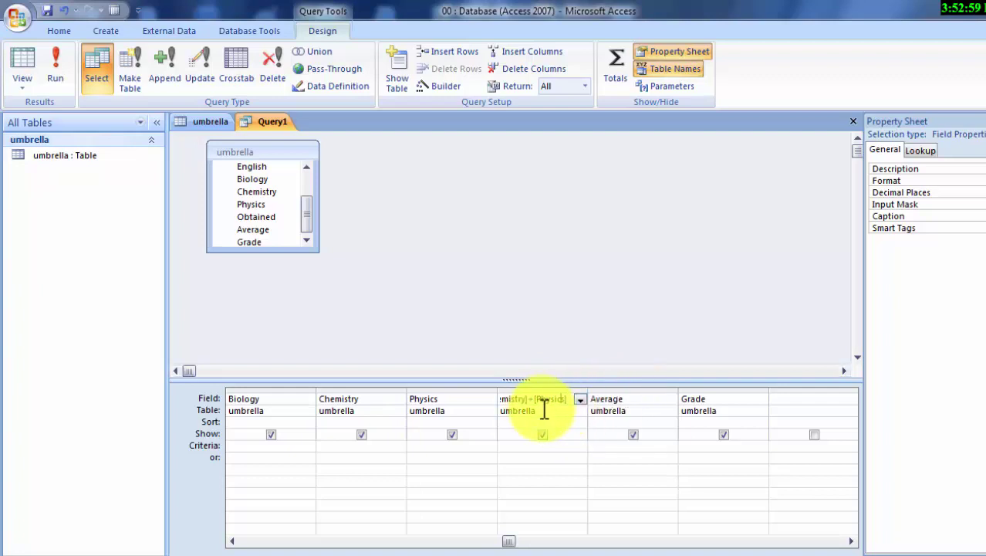
key(Left)
key(Left)
key(Left)
key(Left)
key(Left)
key(Left)
key(Left)
key(Left)
key(Left)
key(Left)
key(Left)
key(Left)
key(Left)
key(Left)
key(Right)
key(Right)
key(Right)
key(Right)
key(Right)
key(Right)
key(Right)
key(Right)
key(Right)
click(659, 402)
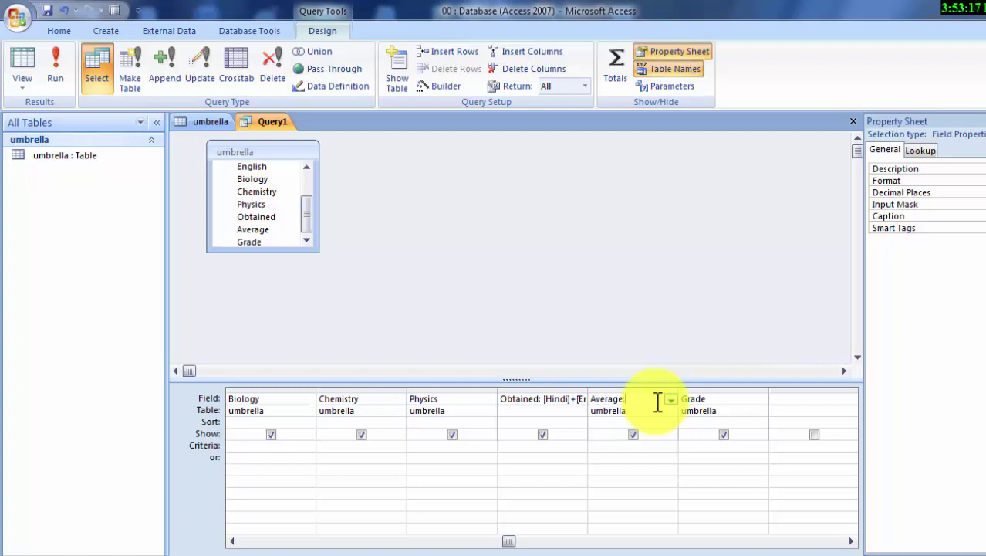
Define the Average column as Average: [Obtained]/5.
text(ge:Obt)
text(ained)
text(])
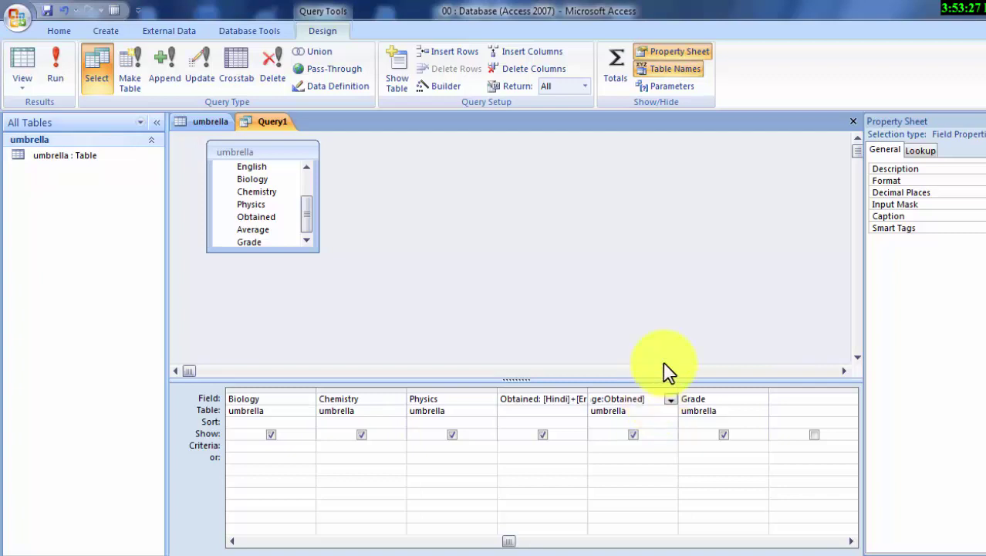
click(604, 399)
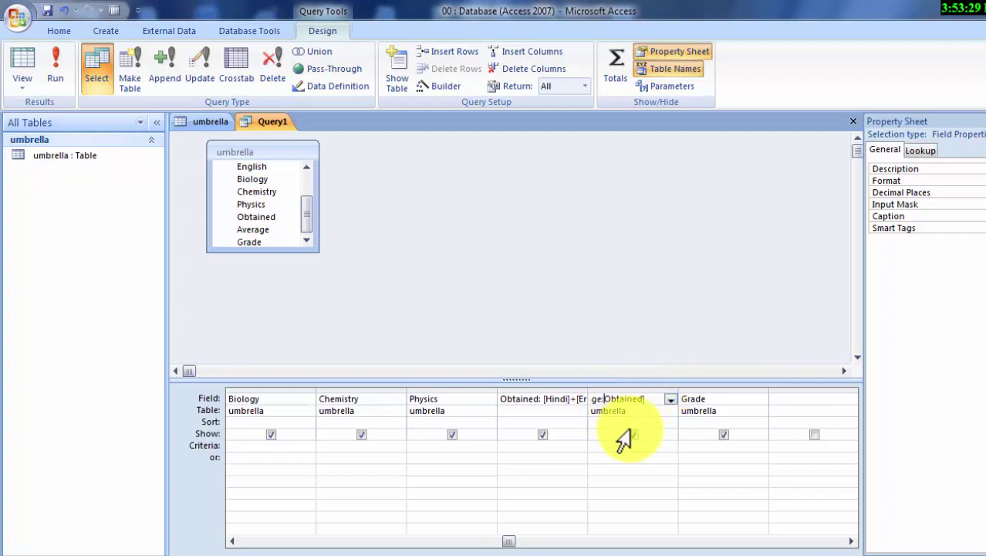
text([)
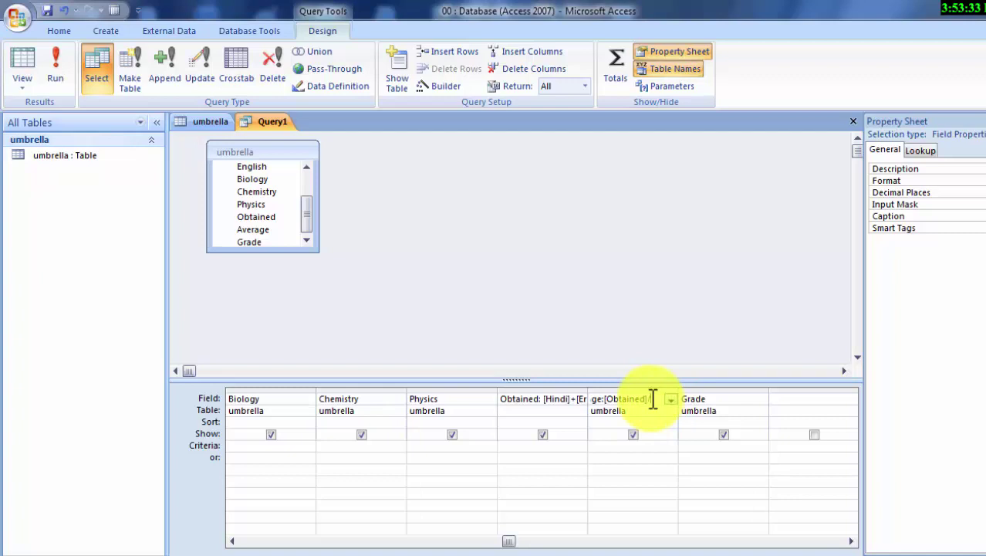
click(725, 400)
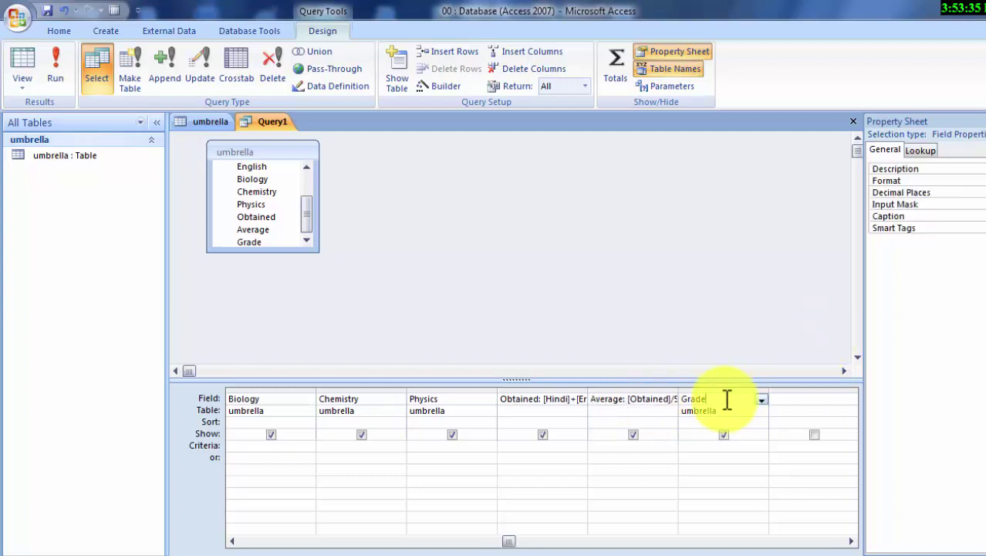
Begin the Grade expression: Grade: iif([Average]>=85,"A",iif([Average]>=...
text(:i)
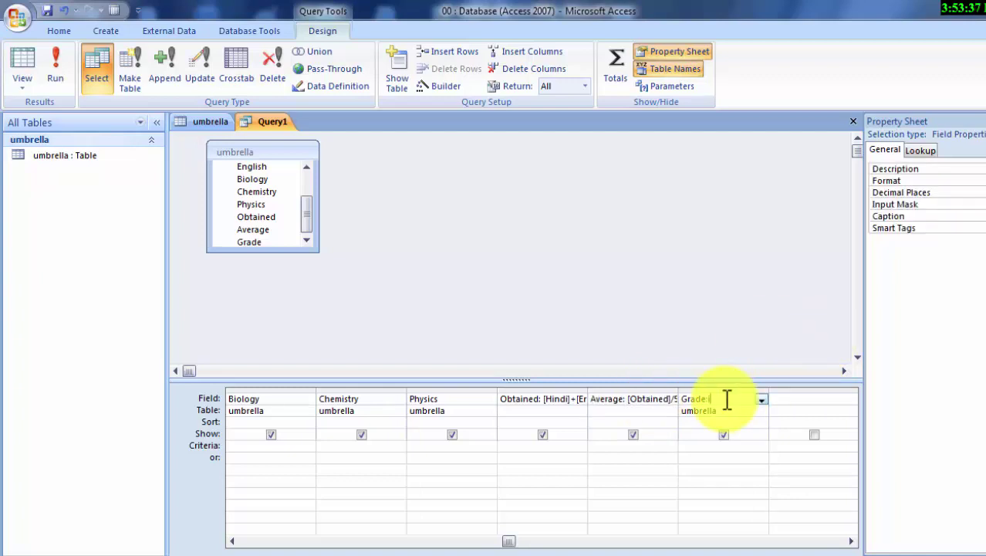
text(if()
text([)
text(Av)
text(erag)
text(e])
text(=85)
text(,"A)
text(",iif)
text(()
text(Avera)
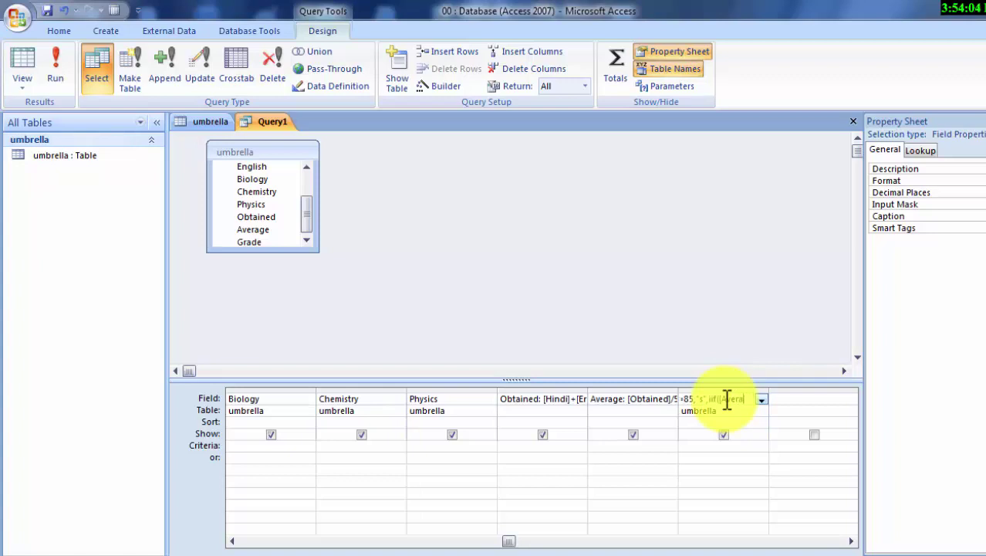
text(ge])
text(>=)
Finish the nested iif Grade thresholds, ending with D at 50 and "failed" otherwise.
text(75,)
text(")
text(A)
text(")
text(,ii)
text(f)
text(()
text(Avera)
text(ge)
text(])
text(>=)
text(65)
text(,")
text(b",i)
text(if)
text(()
text(Averag)
text(e])
text(>=)
text(55)
text(,")
text(d)
text(",)
text(iif([)
text(Aver)
text(age])
text(>=)
text(60)
text(,)
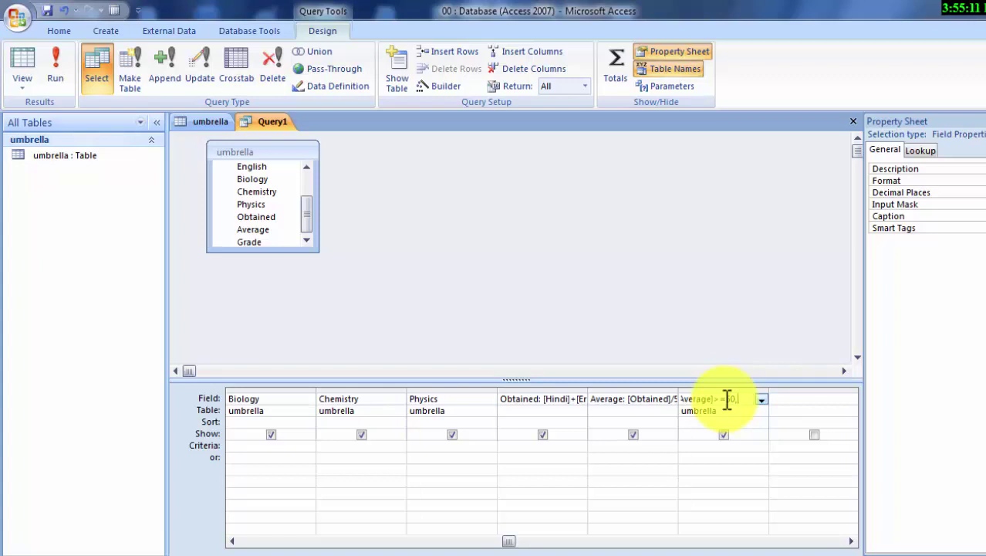
text(")
text(D",)
text("fa)
text(ile)
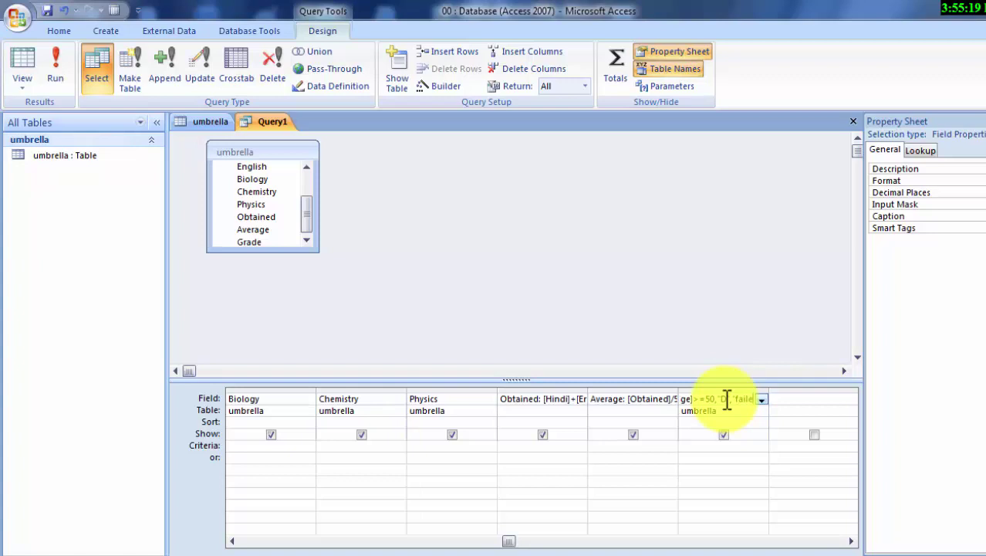
text(d)
text())
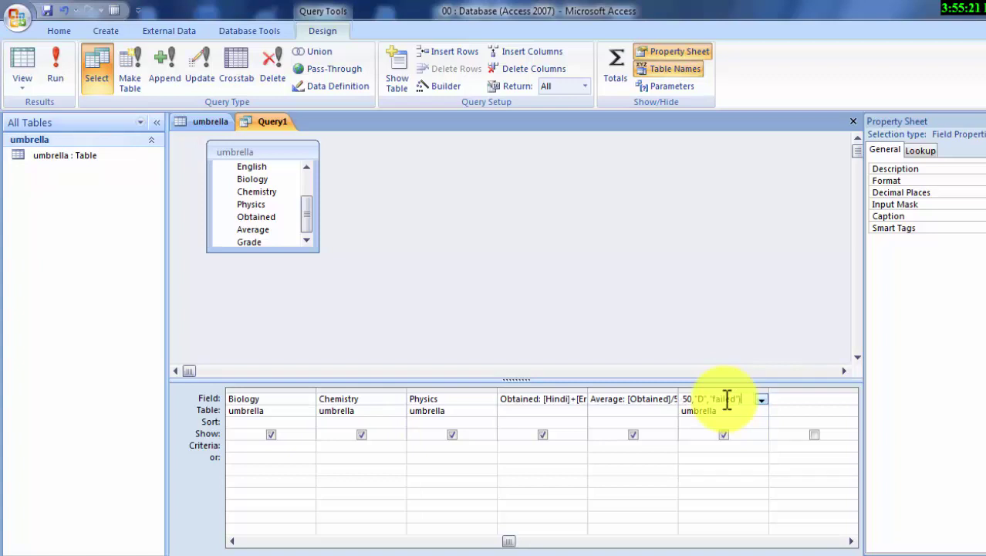
text())
text())))
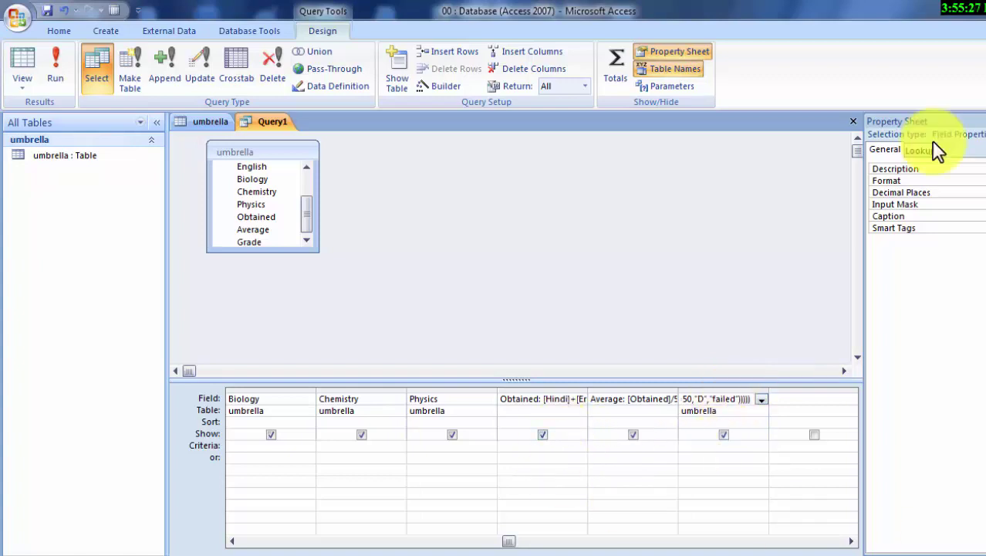
Run the query and enter the first student's name with marks 77, 88, 77, 88, 77.
click(48, 80)
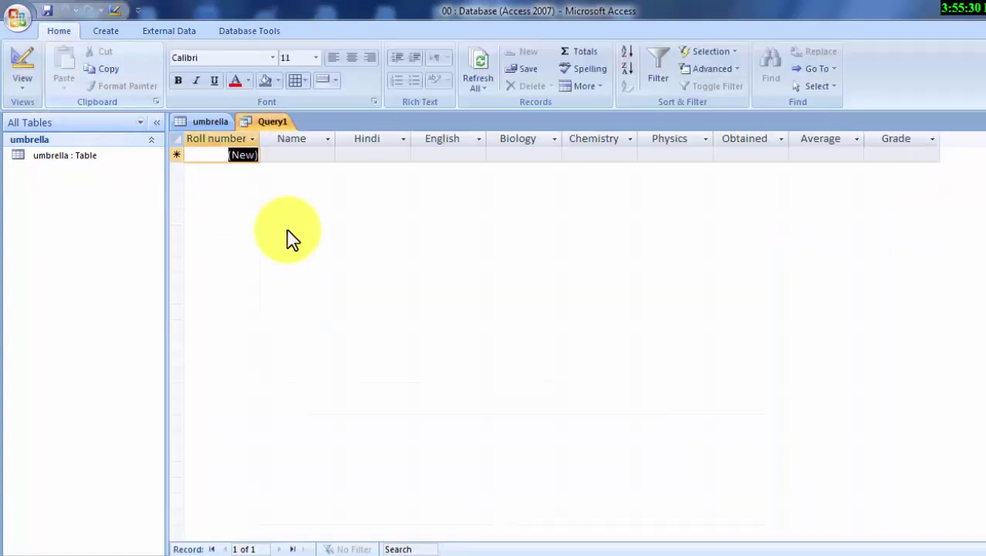
click(207, 152)
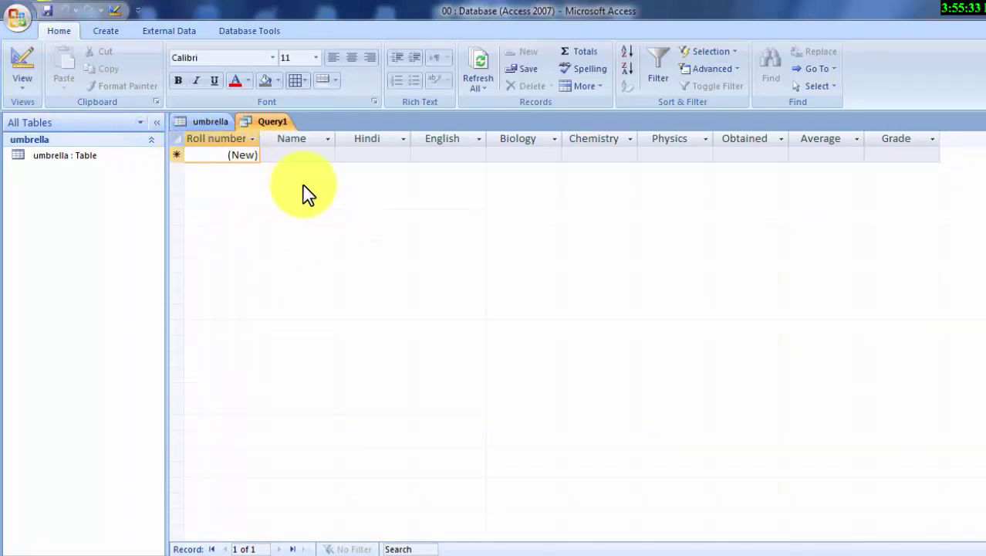
click(293, 155)
text(s)
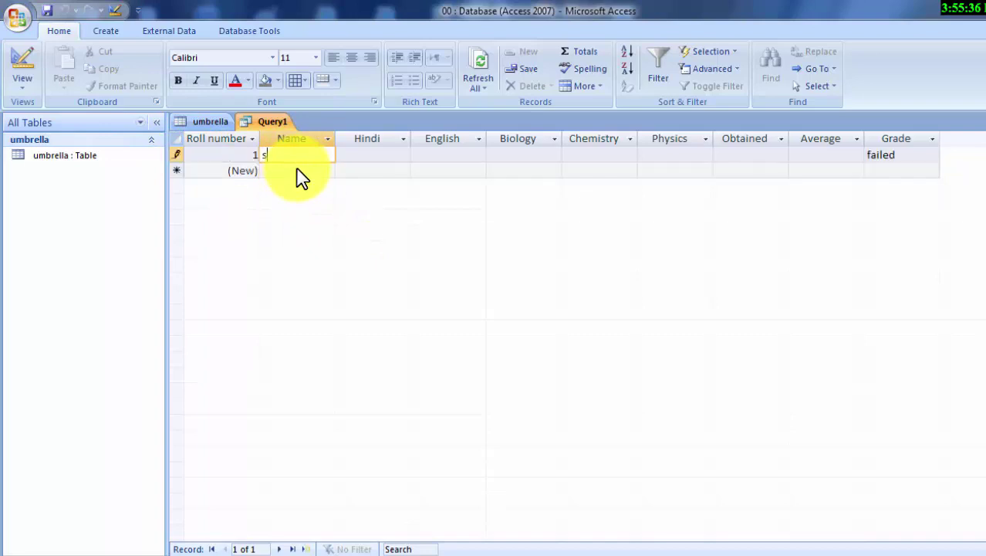
text(ur)
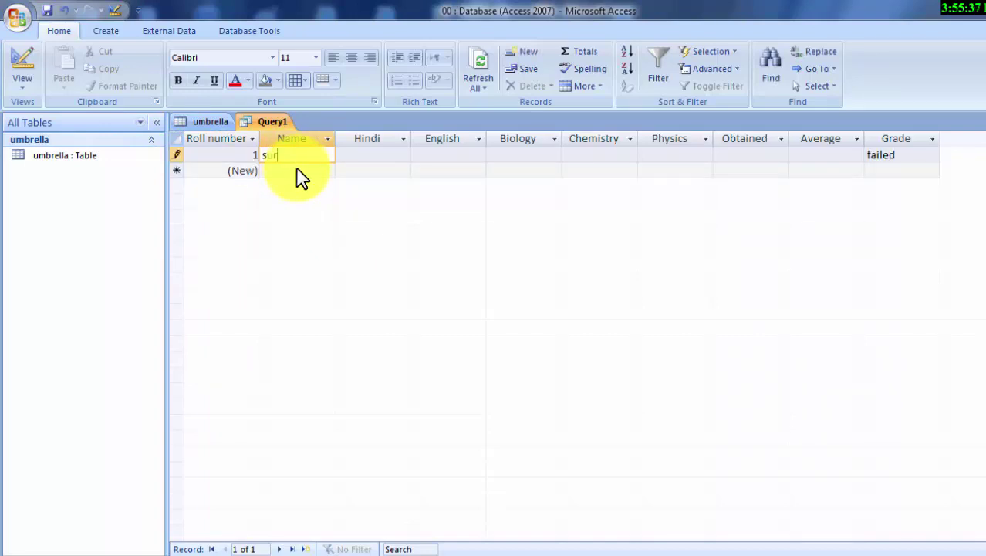
text(aj)
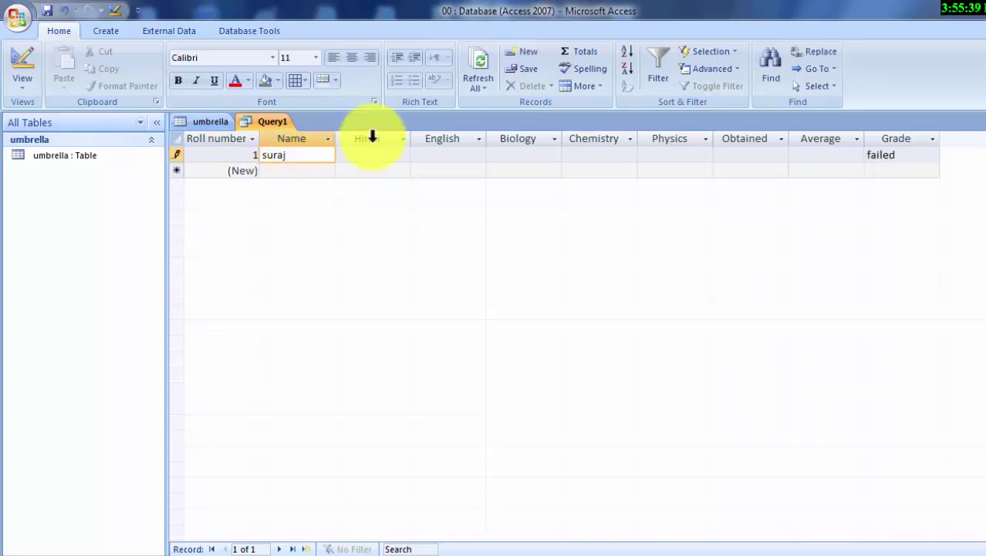
click(371, 152)
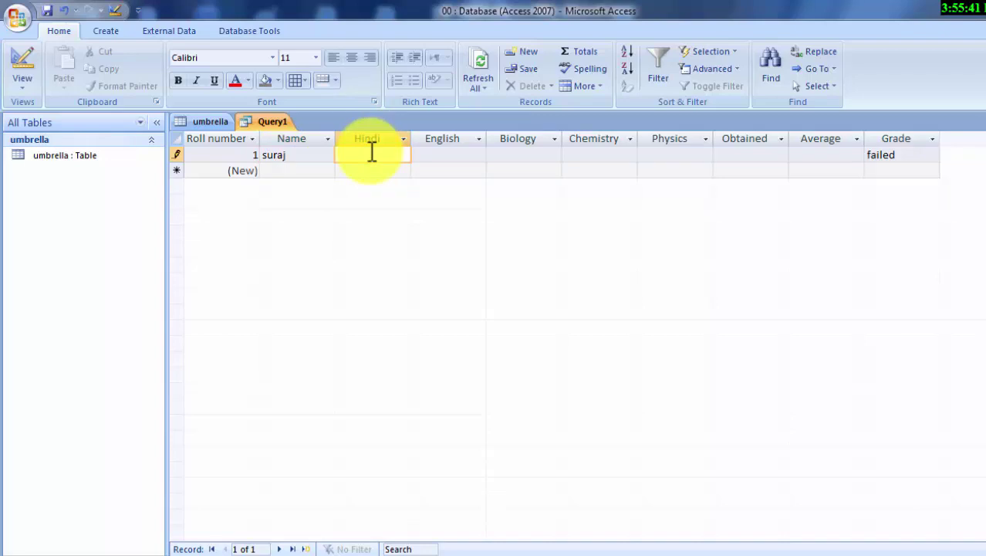
text(77)
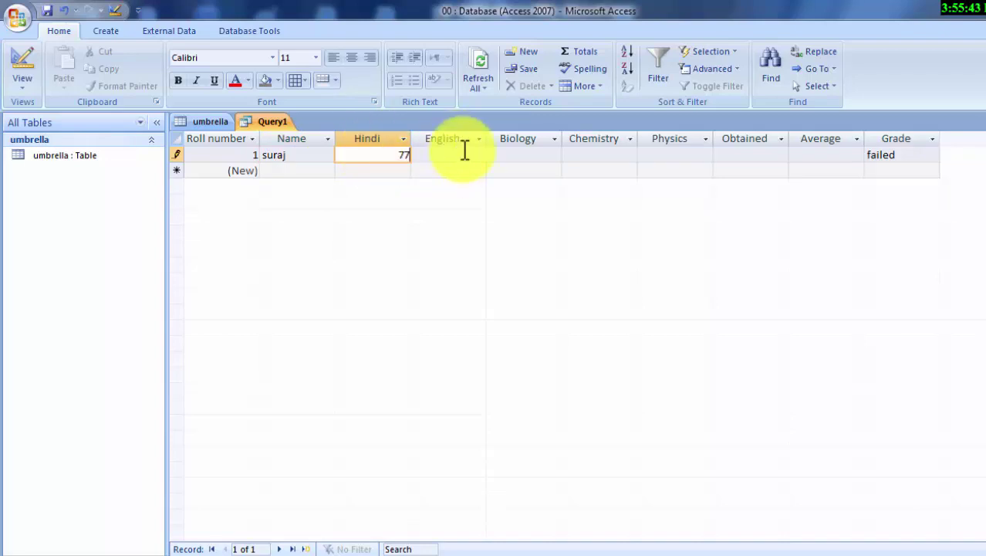
click(459, 155)
text(8)
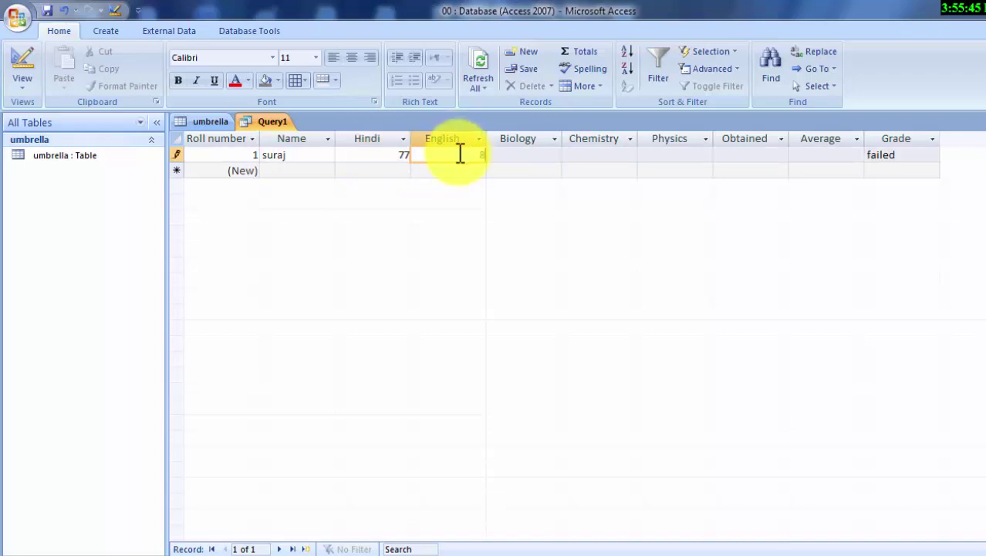
text(8)
click(532, 159)
text(7)
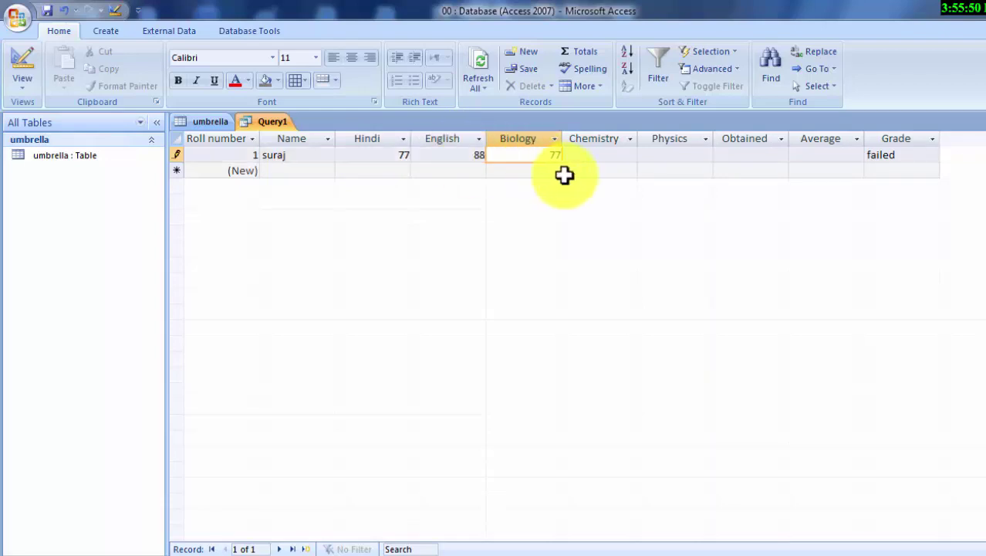
text(7)
click(591, 159)
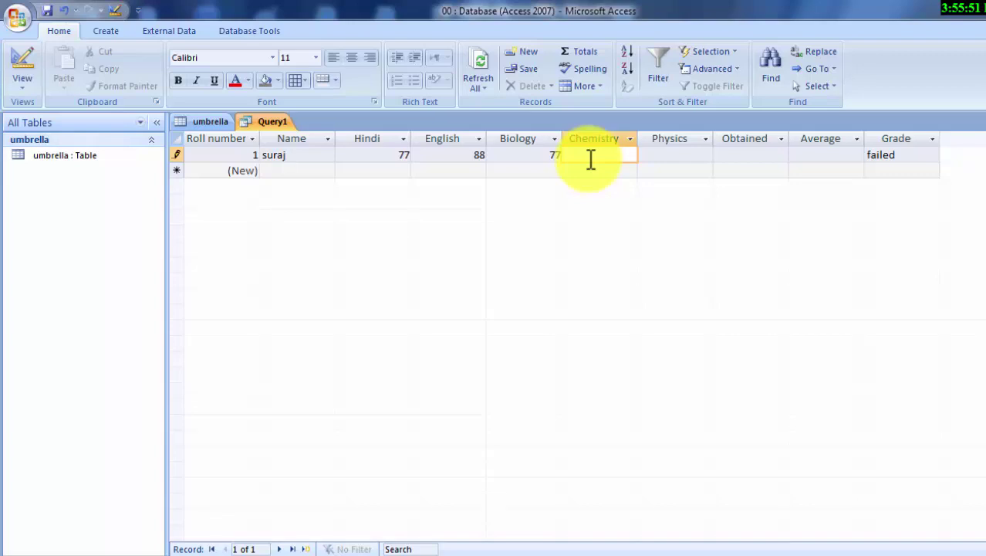
text(88)
click(673, 158)
text(77)
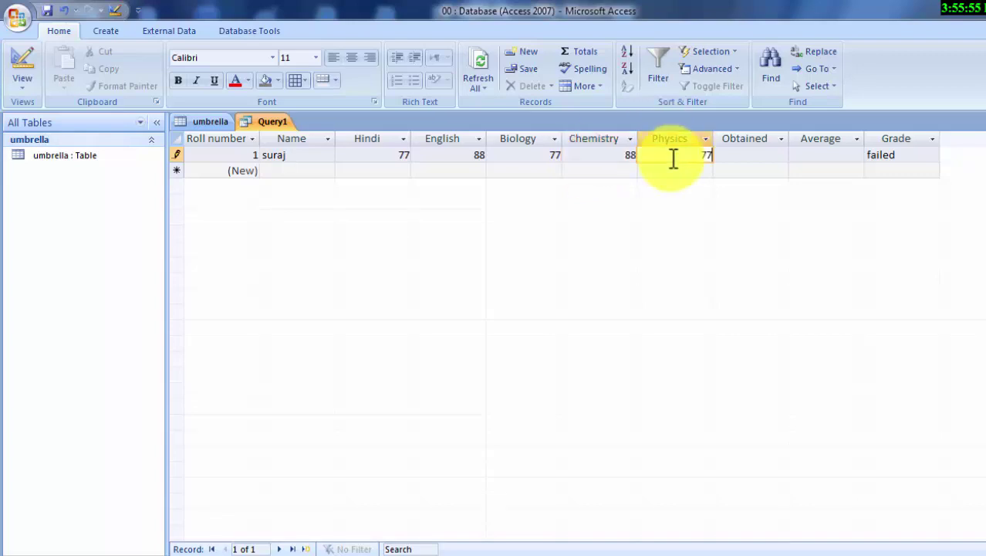
click(735, 160)
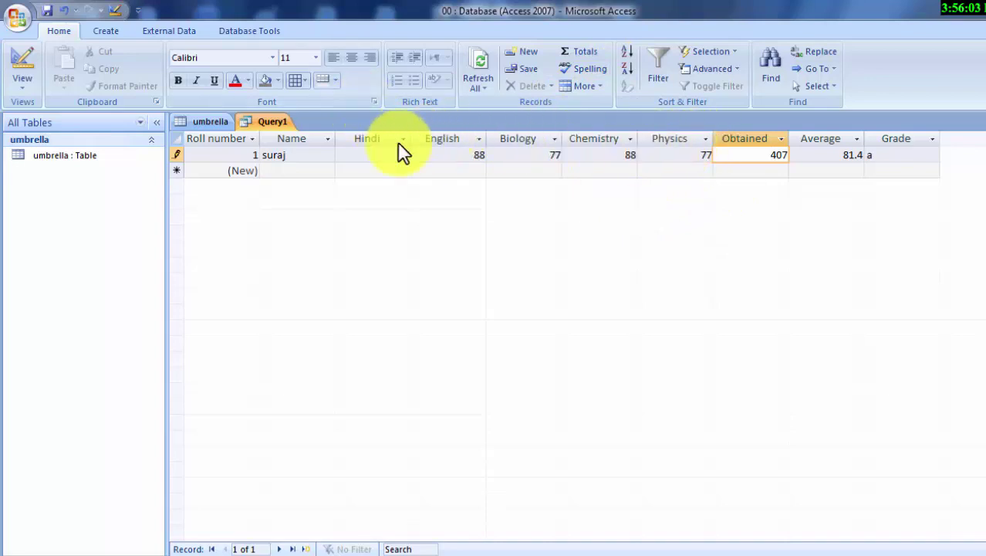
Set the datasheet font size to 14 and widen the Roll number column.
click(316, 58)
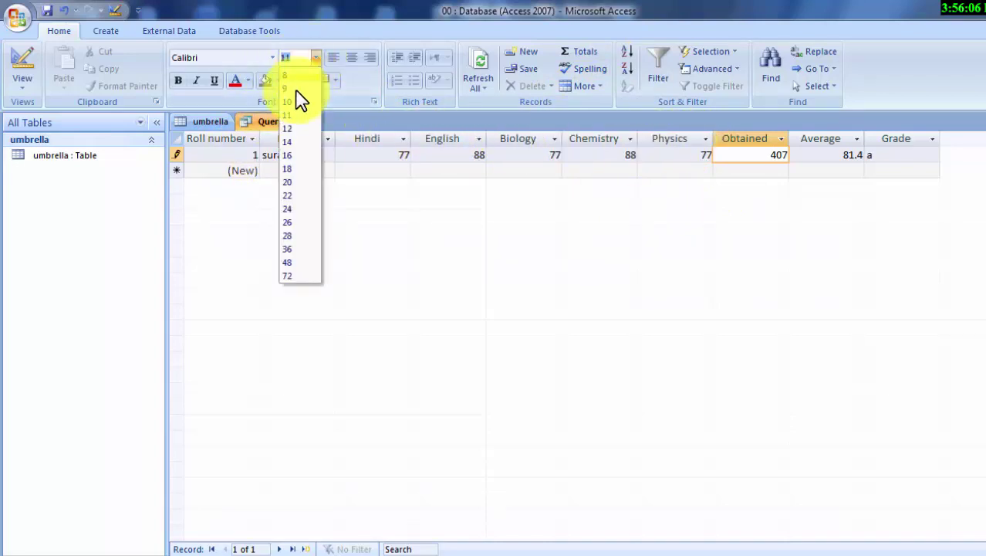
click(290, 142)
drag(260, 139, 291, 162)
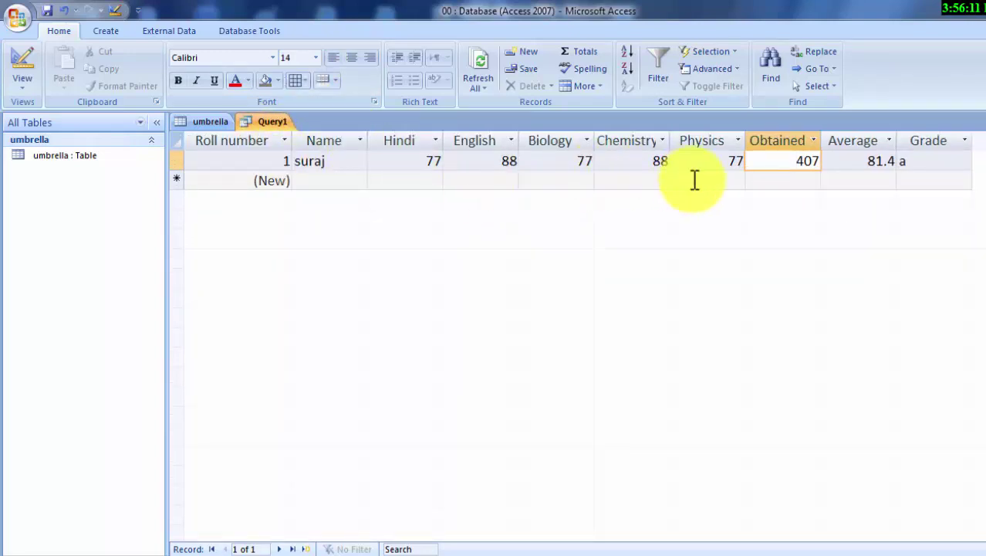
Enter the second student's name in a new record and widen the Name column to fit it.
click(328, 181)
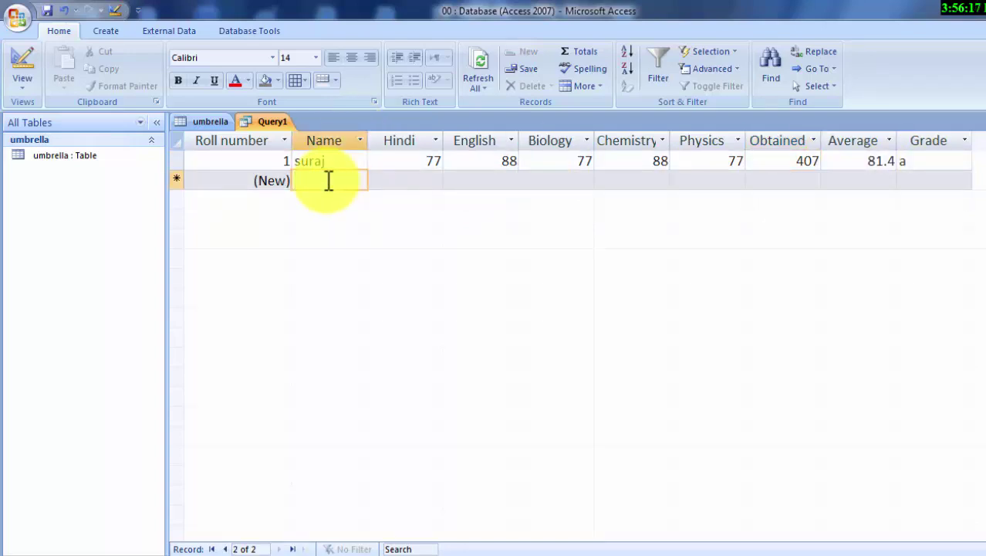
text(E)
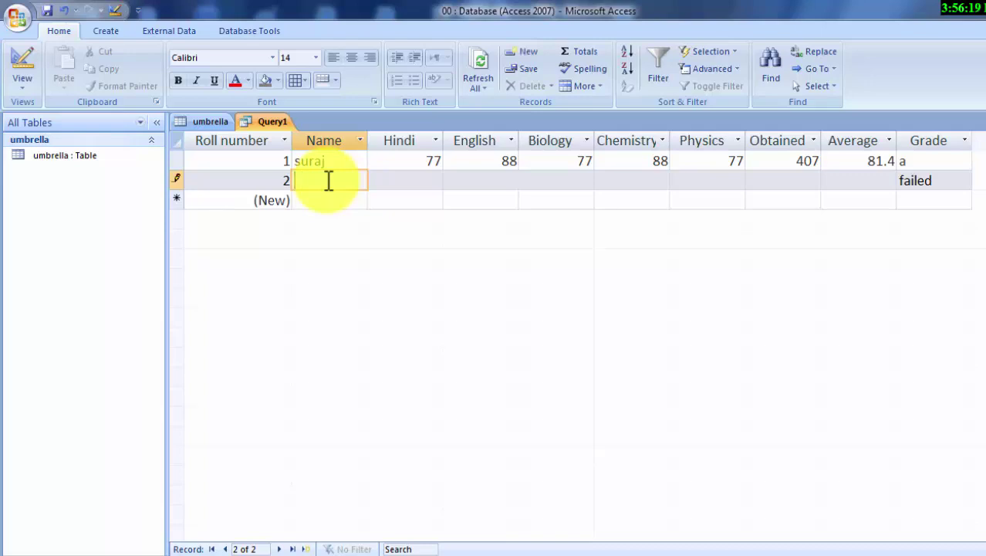
text(Ja)
text(ve)
text(la)
text(m s)
text(ekh)
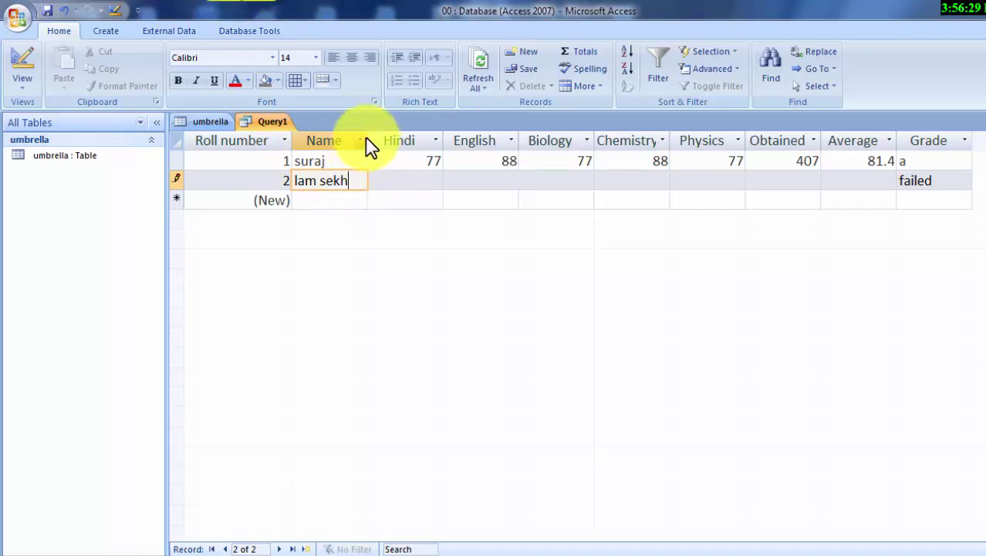
mouse_move(368, 140)
mouse_down()
mouse_move(392, 171)
mouse_move(421, 150)
mouse_up()
Enter the second student's marks (Hindi 55, English 57, Chemistry 66, Physics 78), giving 311, 62.2, grade c.
click(450, 179)
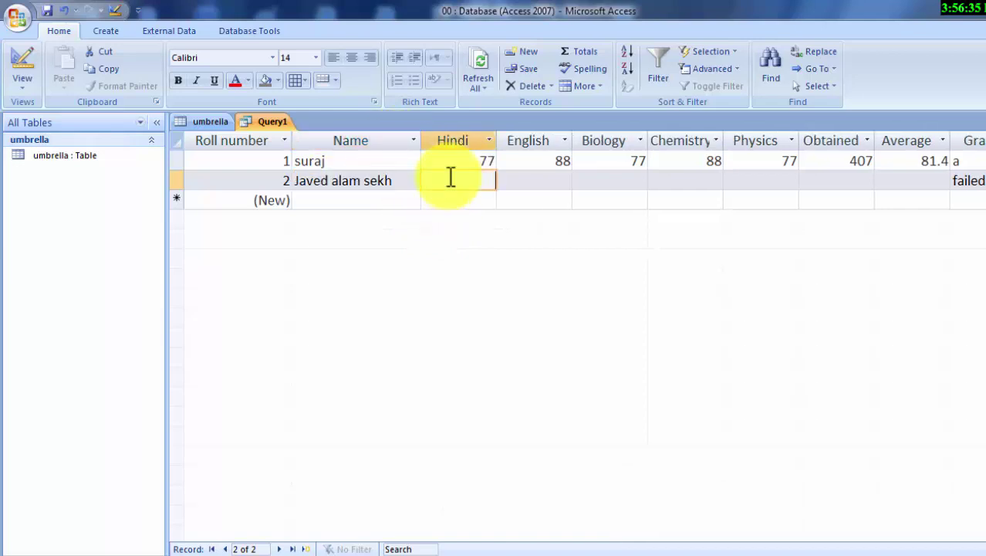
text(55)
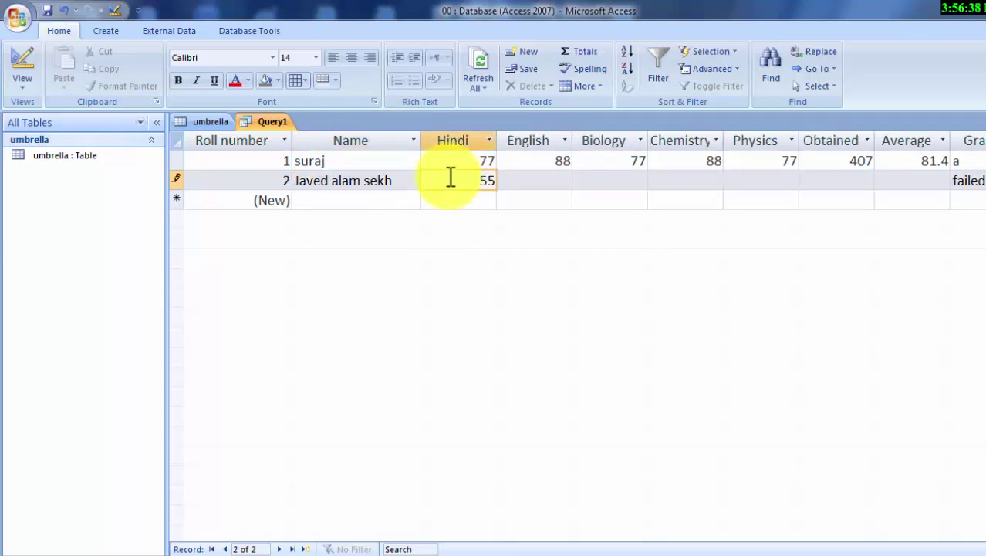
click(519, 179)
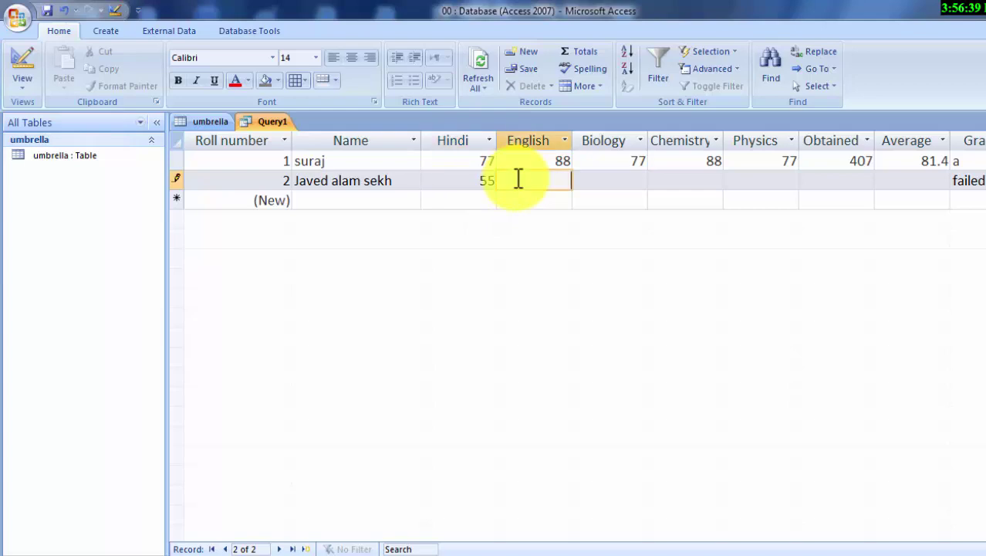
text(57)
key(Tab)
text(55)
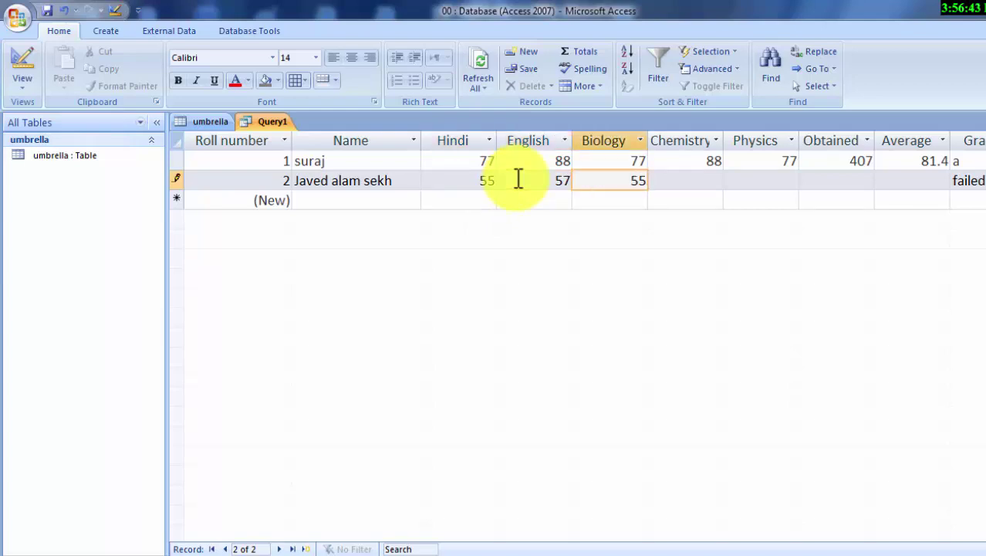
key(Tab)
text(66)
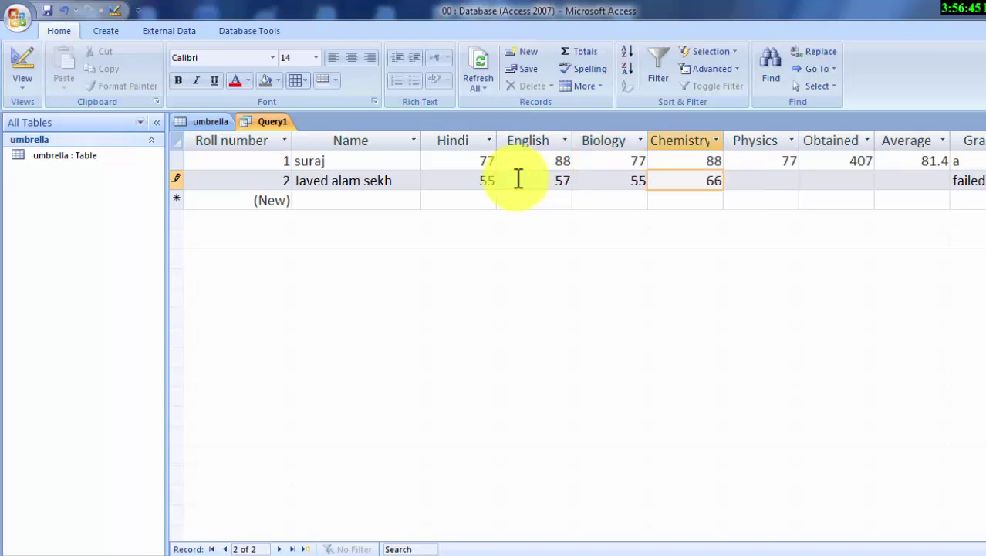
key(Tab)
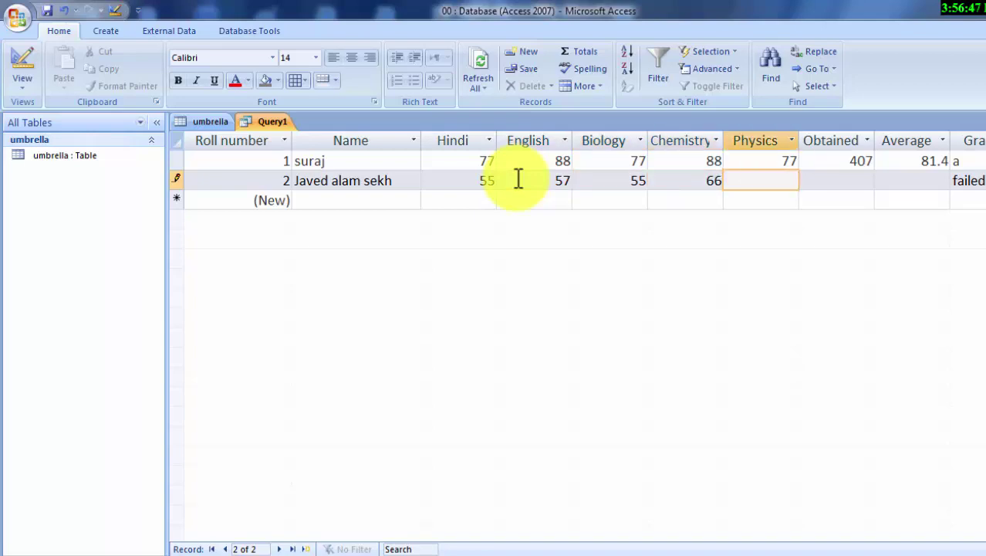
text(78)
click(823, 182)
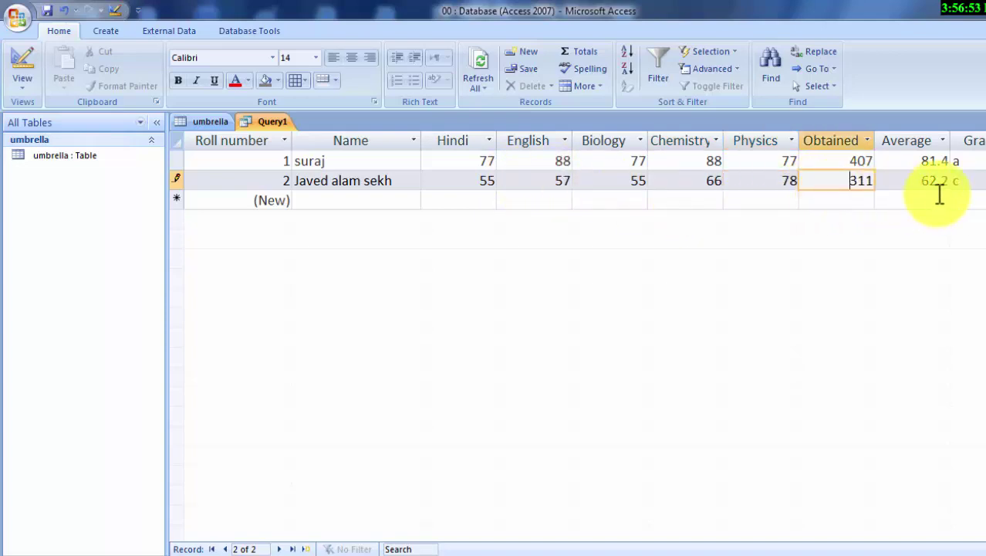
Add the third student with English 87, Biology 67, Chemistry 89, Physics 90, giving 410, 82, grade a.
click(320, 201)
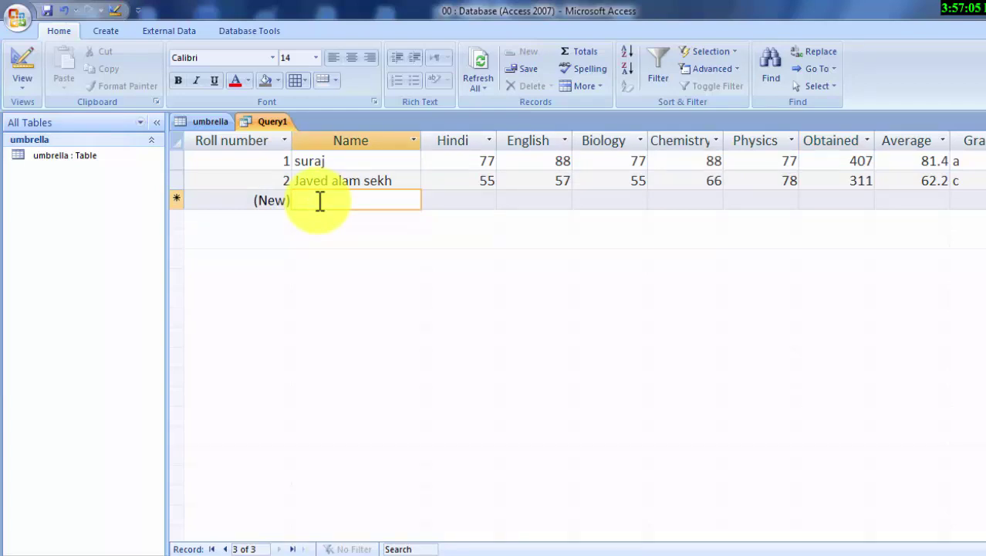
text(Pri)
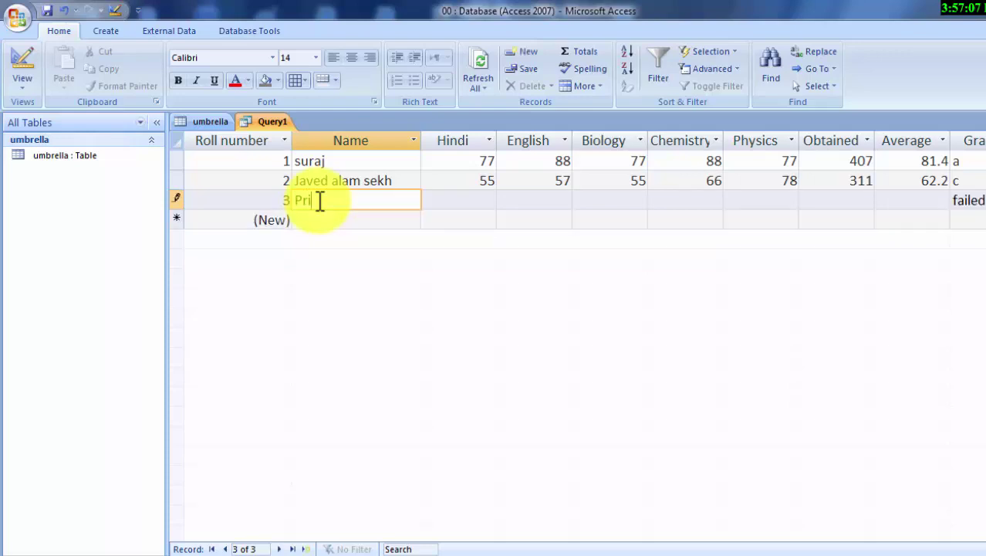
text(yanka )
text(Sin)
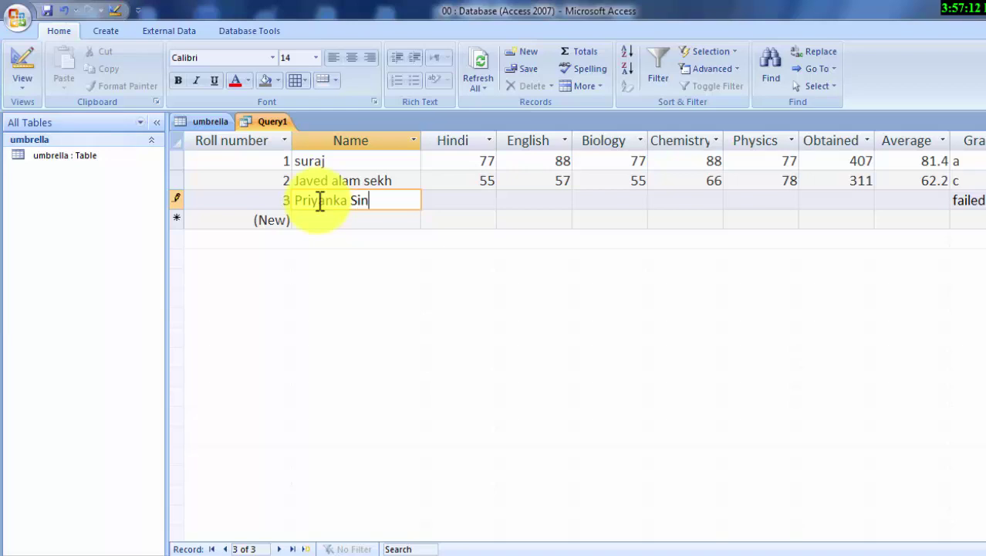
text(gh)
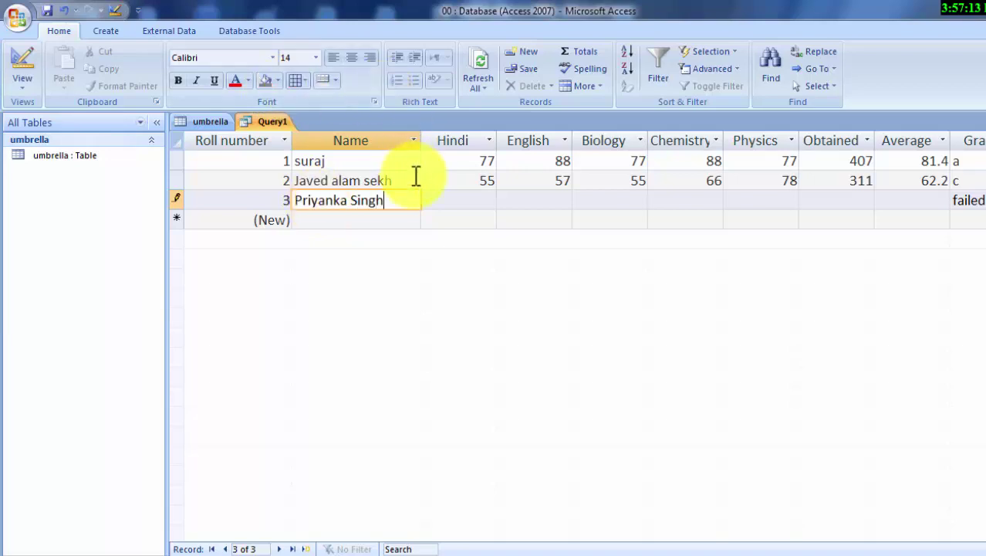
click(461, 201)
text(77)
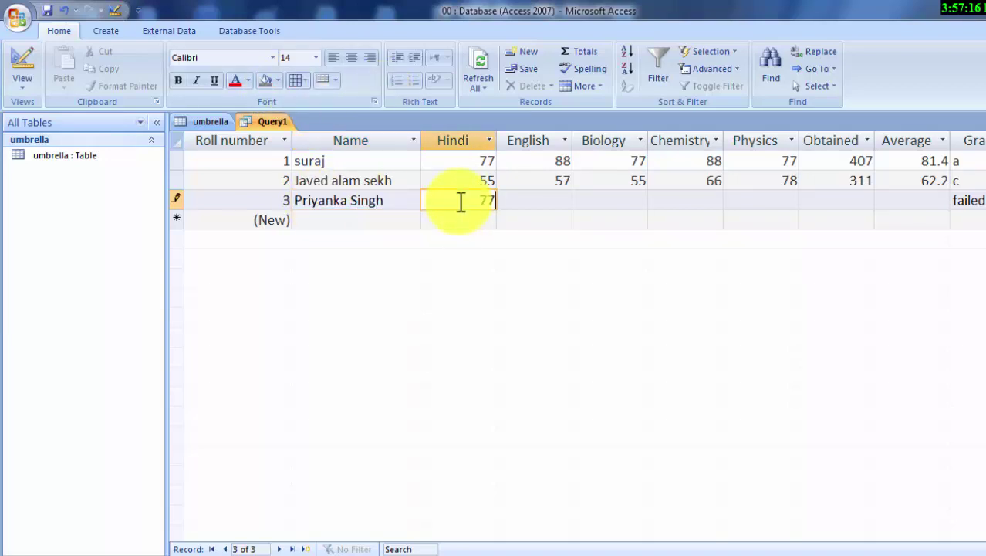
key(Tab)
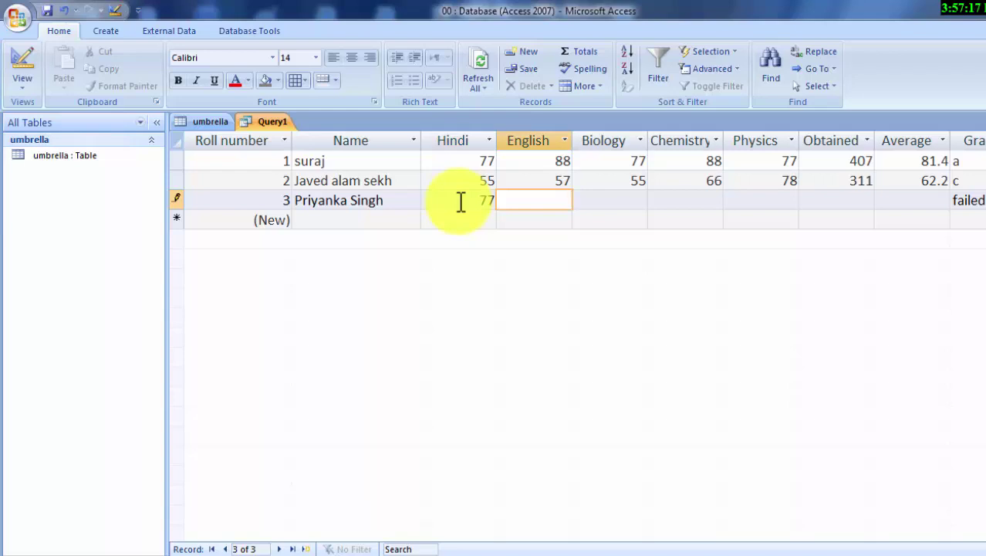
text(87)
key(Tab)
text(6)
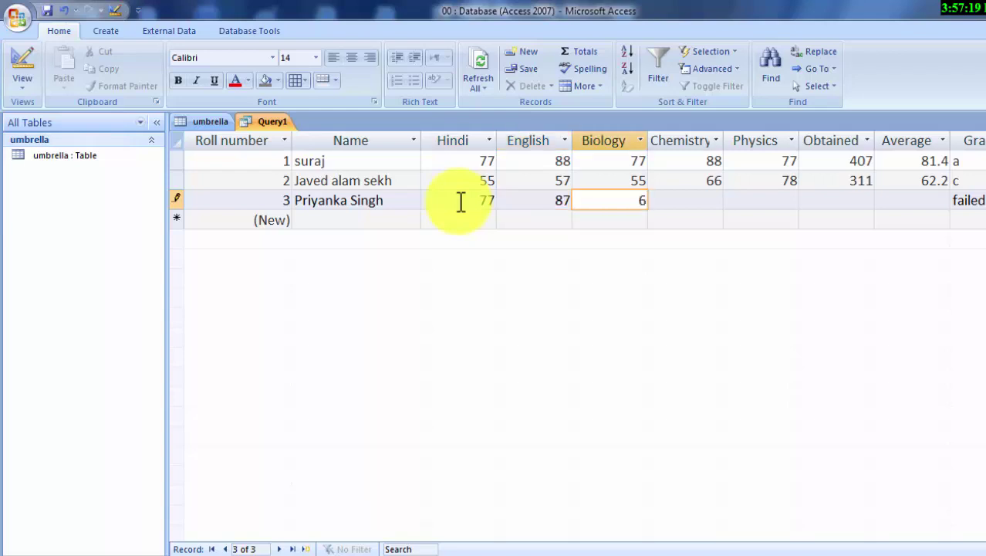
text(7)
key(Tab)
text(89)
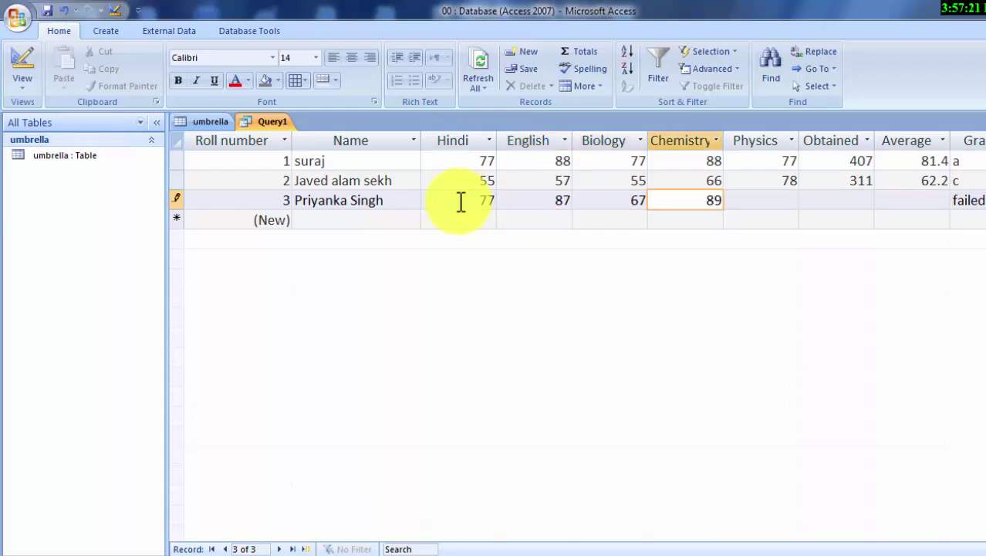
key(Tab)
text(90)
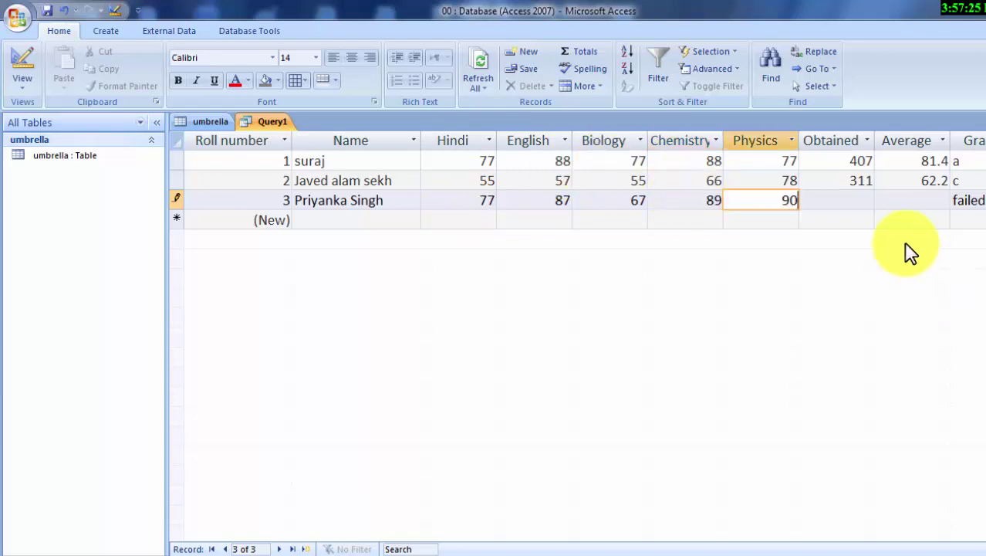
click(849, 206)
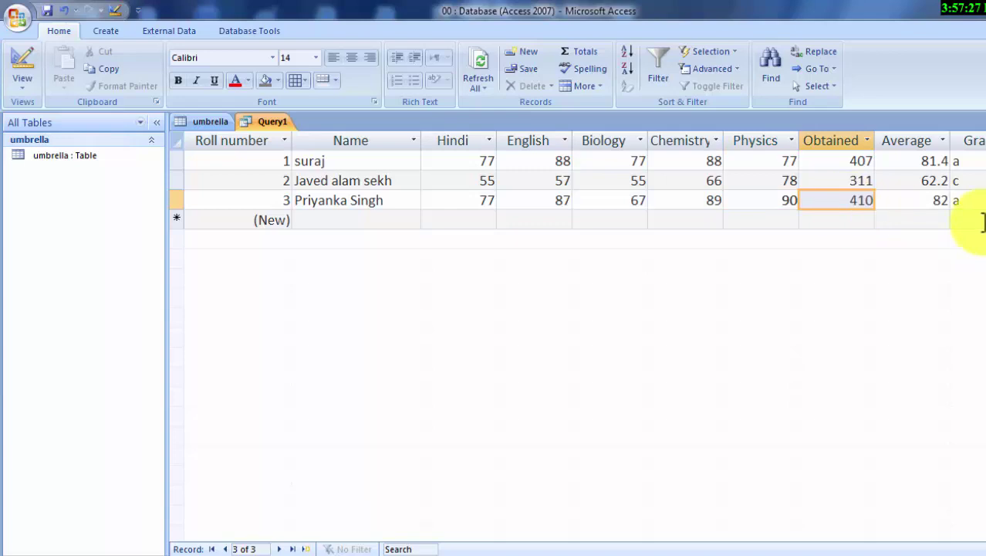
click(326, 225)
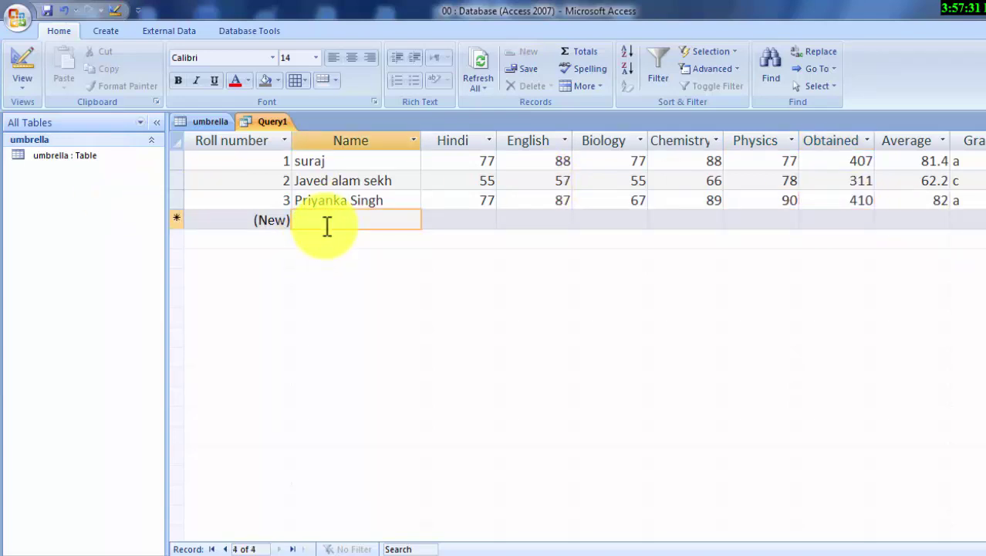
Add the fourth student's name and marks 43, 34, 56, 34, 43, yielding 210, 42 and failed.
text(A)
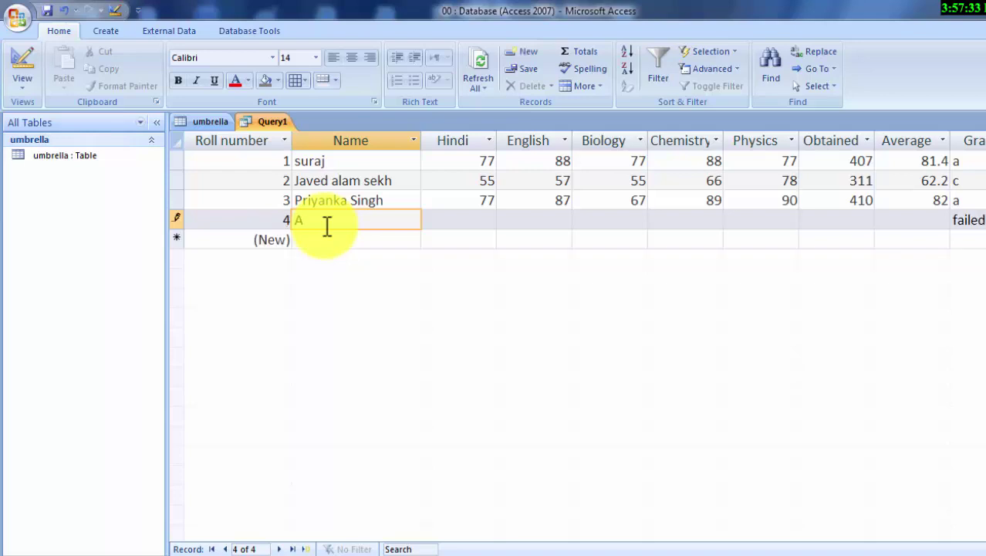
text(d)
text( kumar)
click(466, 221)
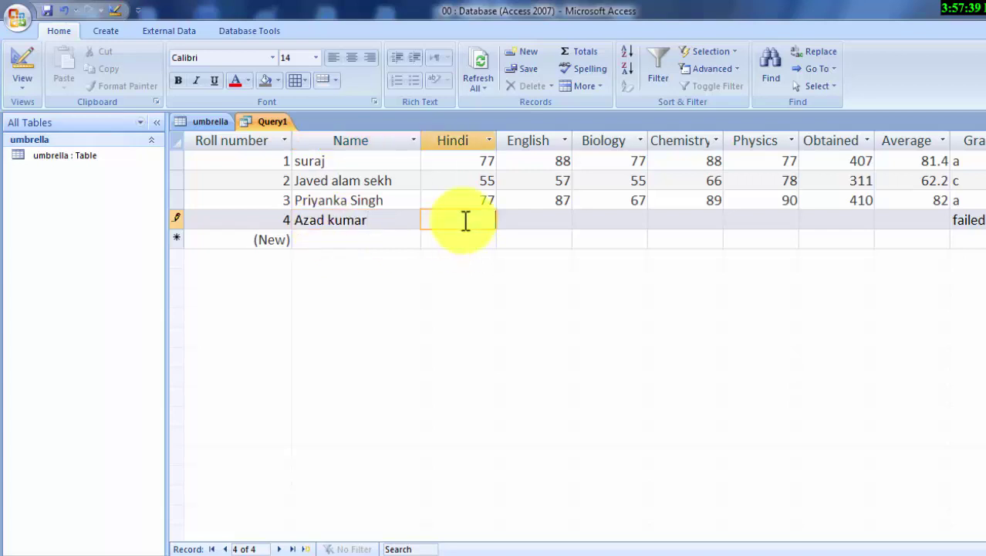
text(43)
key(Tab)
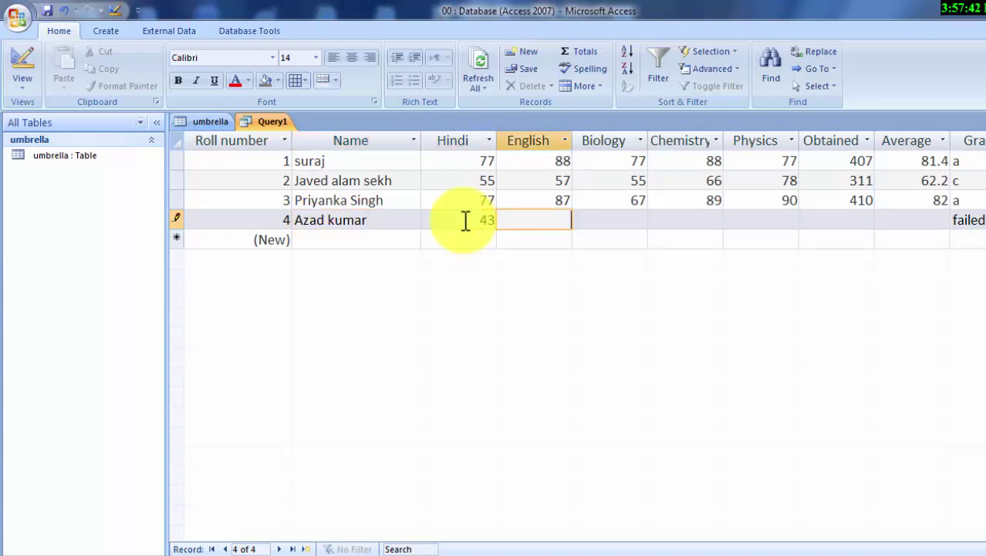
text(4)
key(Tab)
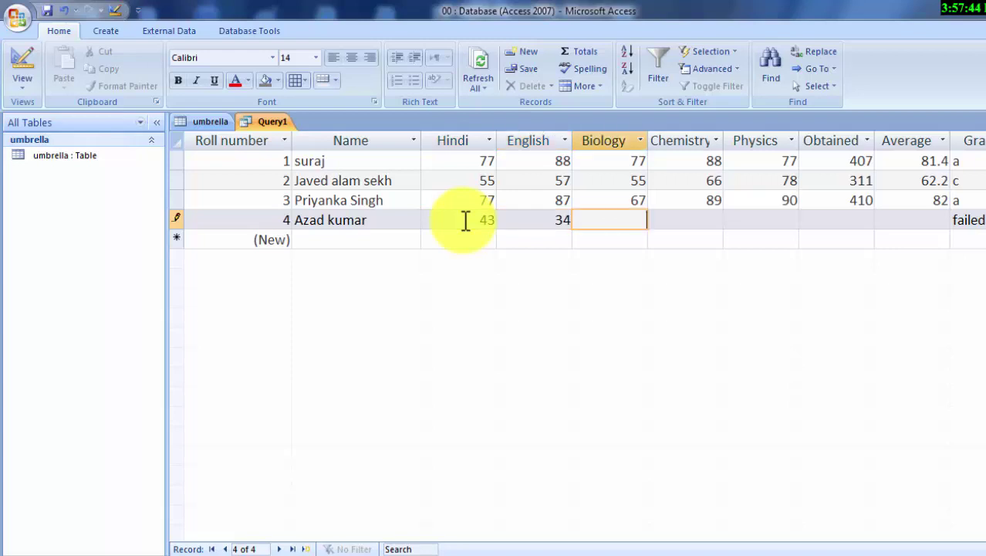
text(56)
key(Tab)
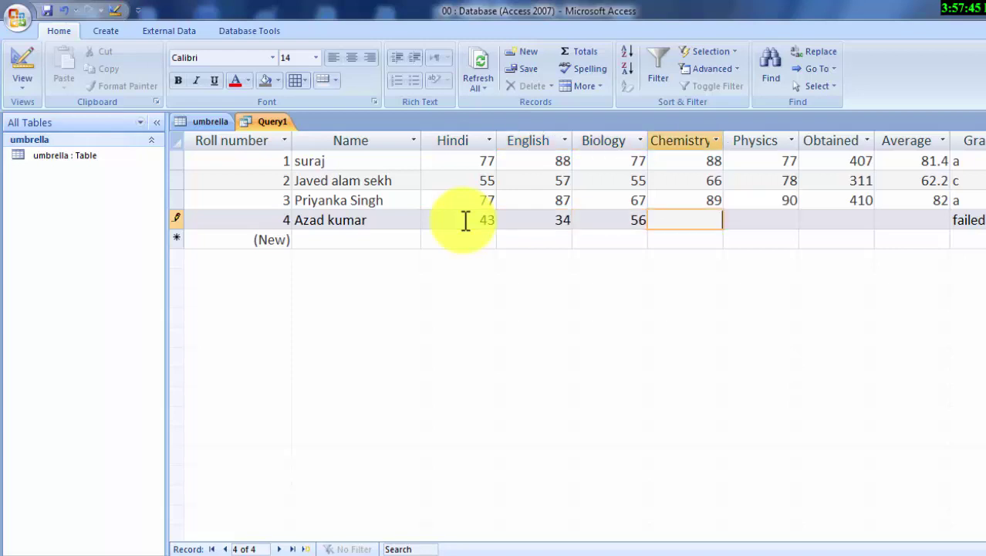
text(4)
key(Tab)
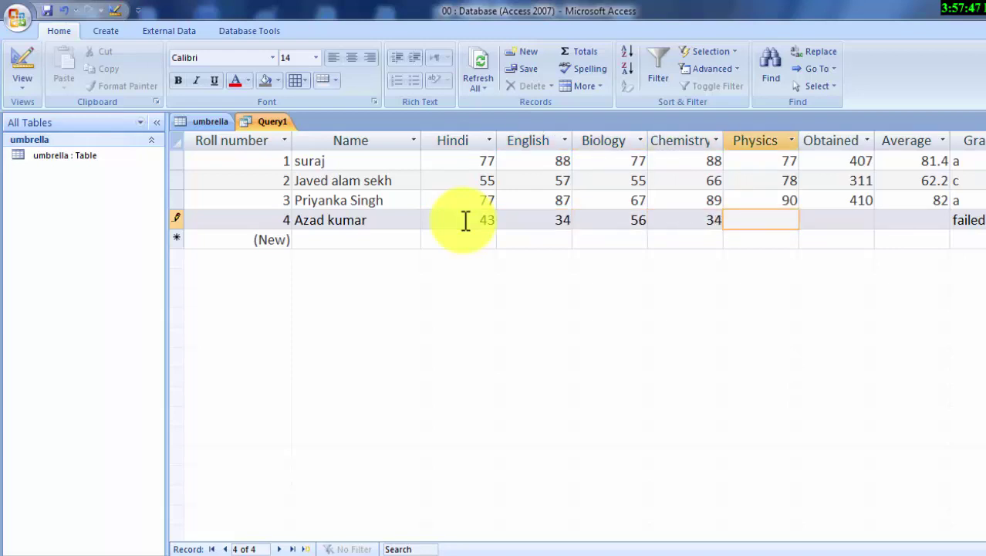
text(43)
key(Tab)
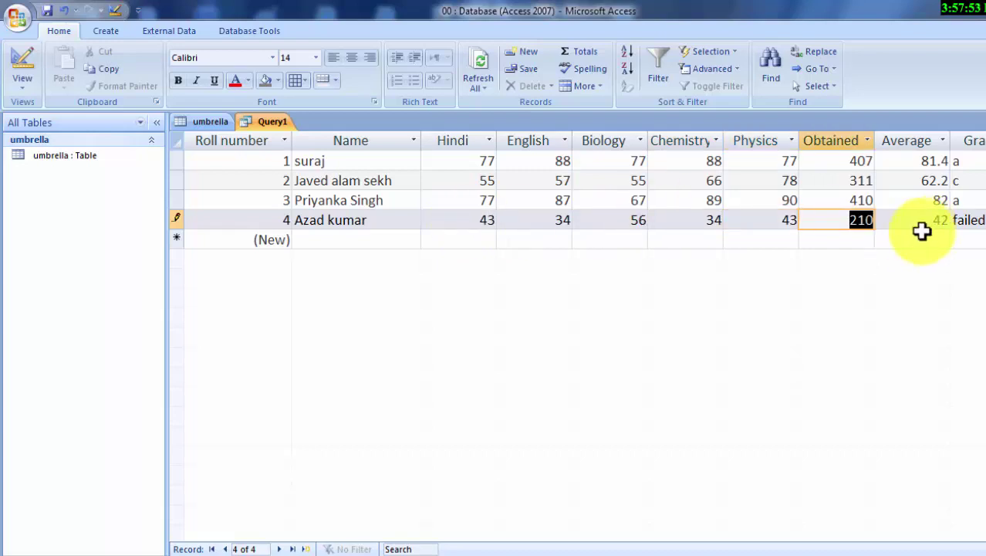
click(335, 239)
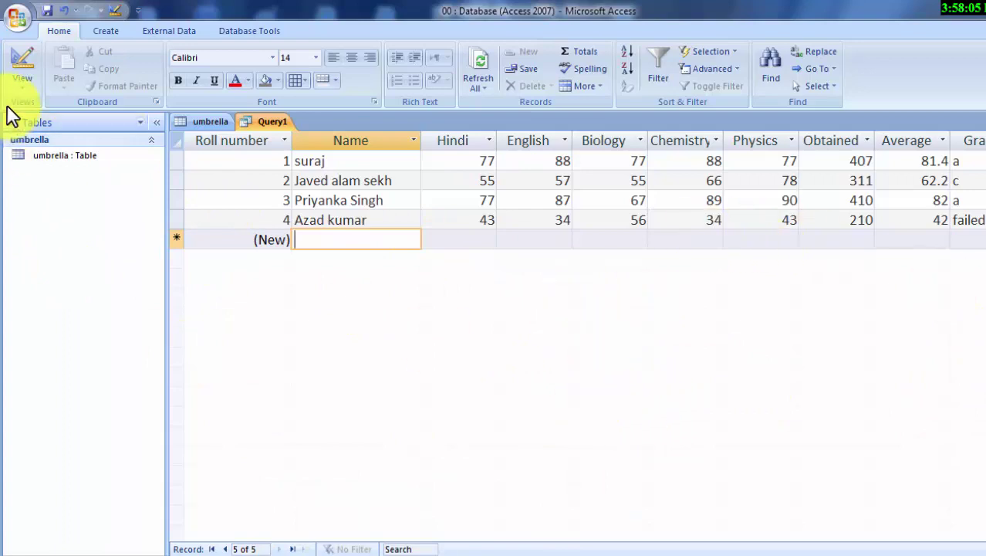
Save the query with Save Object As, renaming it from Query1 to 'surajkumar'.
click(21, 17)
mouse_move(35, 164)
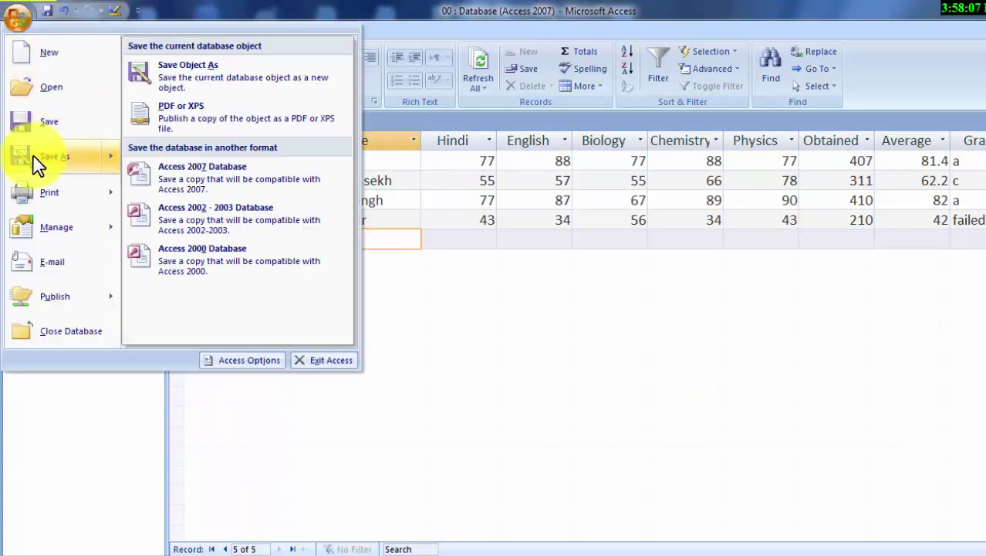
click(39, 124)
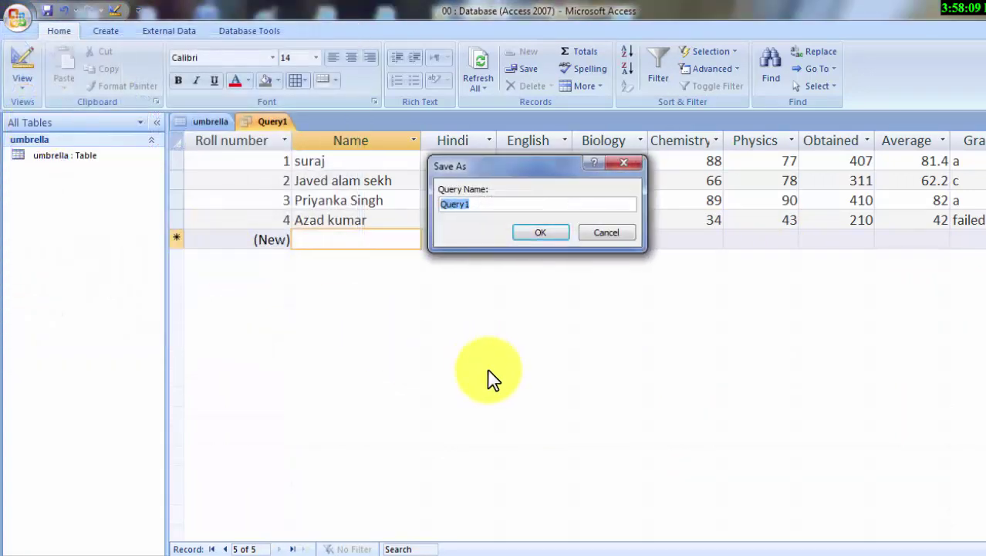
key(BackSpace)
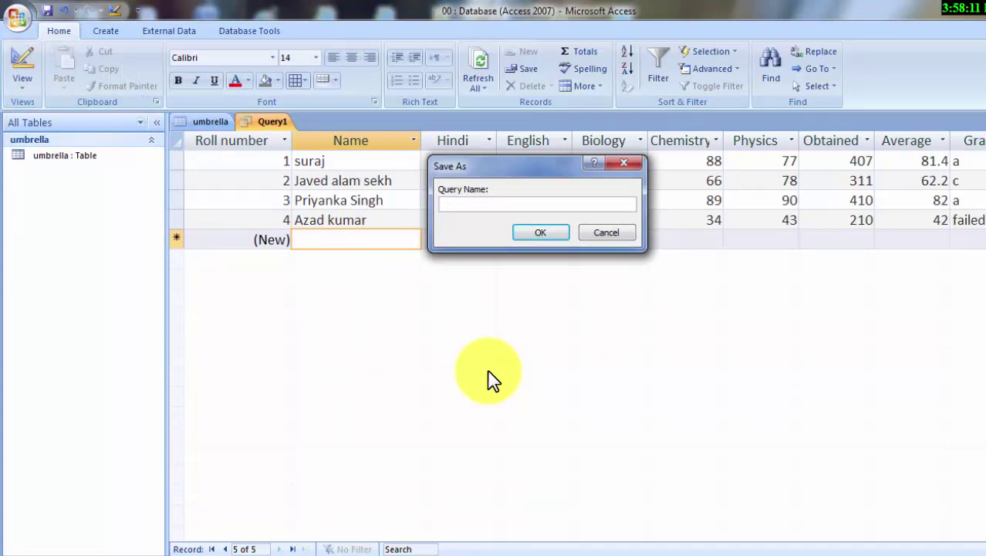
text(surajkumar)
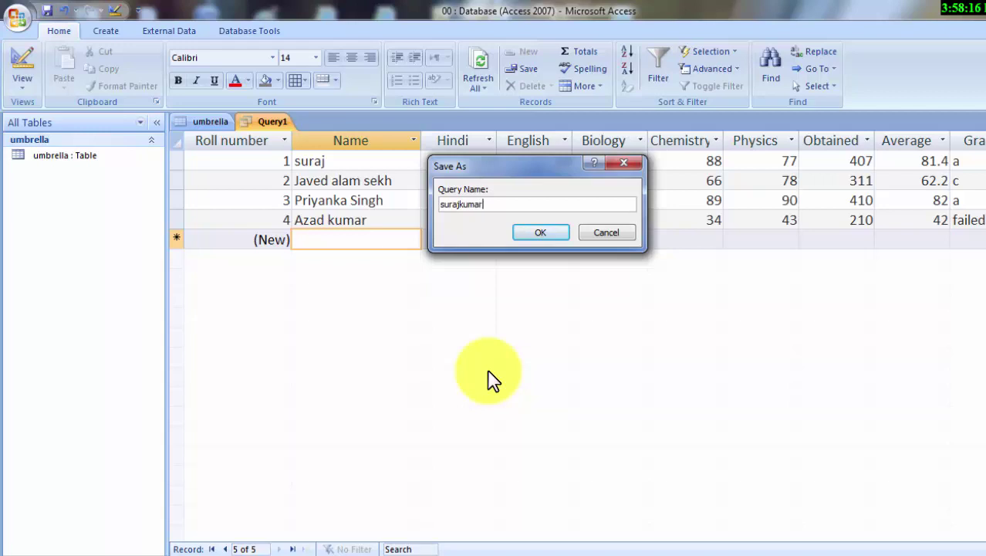
key(Return)
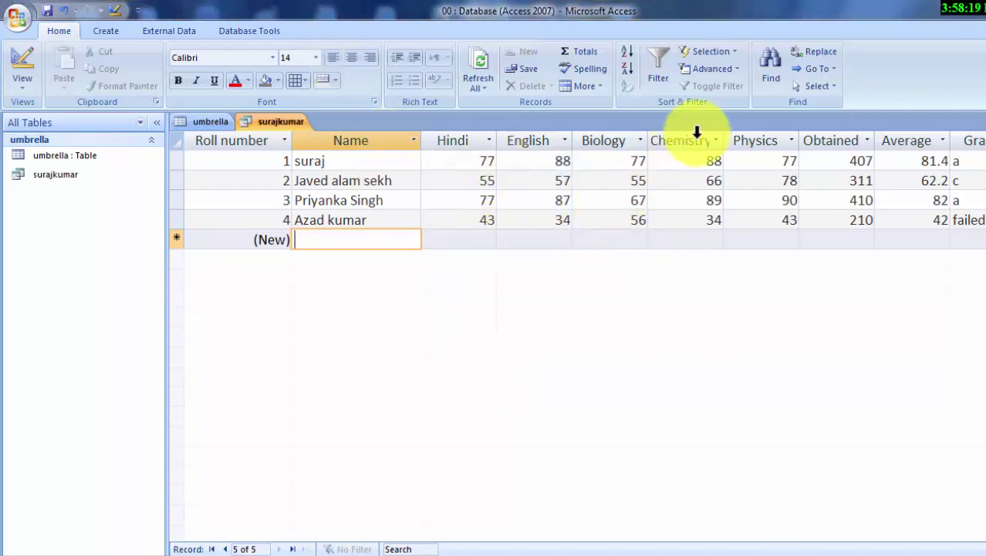
Drag the Chemistry column slightly wider and turn on Bold for the surajkumar datasheet text.
click(723, 141)
click(724, 140)
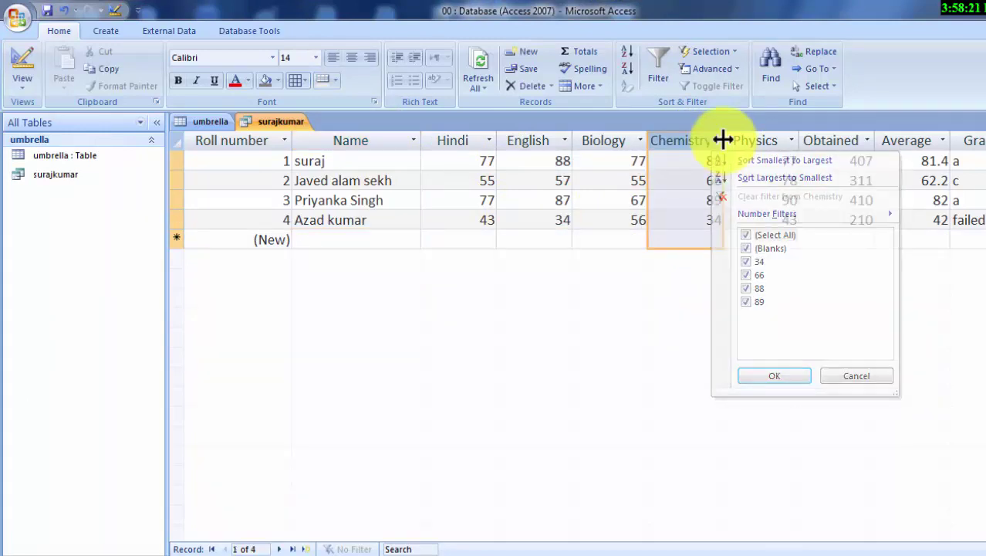
drag(724, 139, 735, 147)
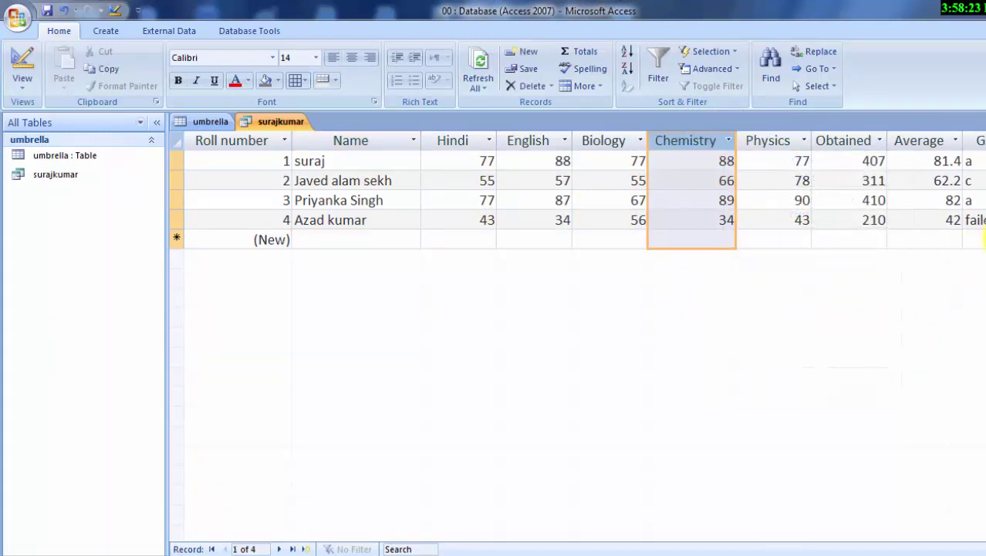
click(274, 160)
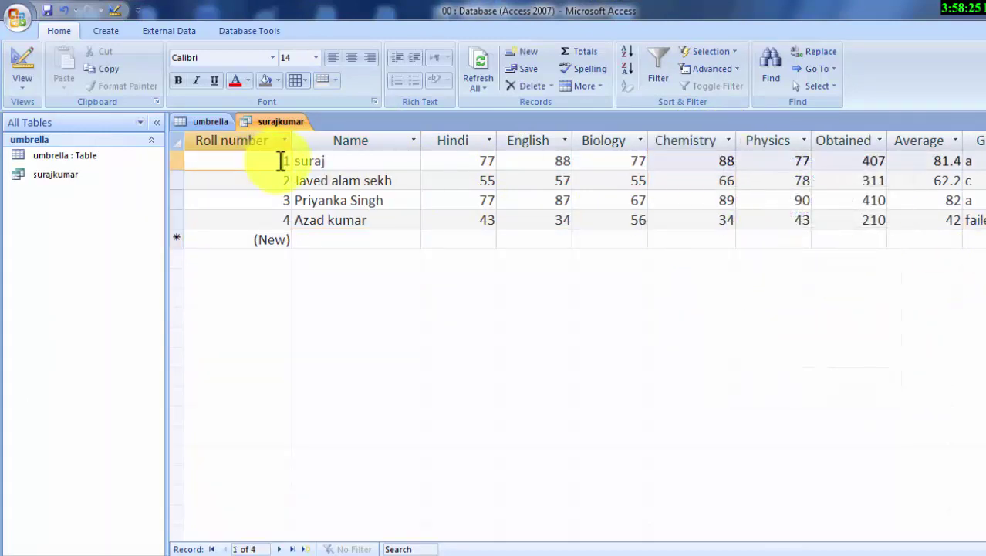
click(178, 81)
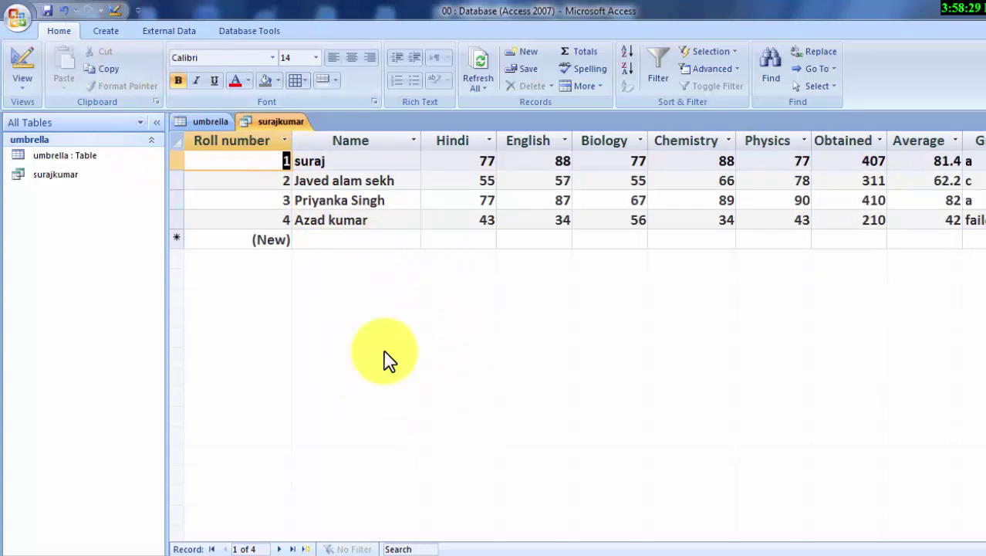